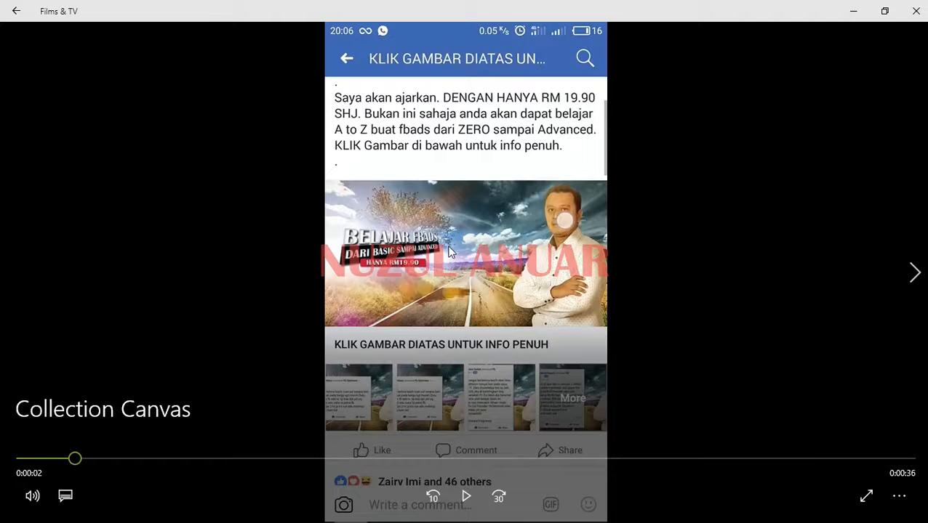
Play the Collection Canvas sample video and switch to the Facebook Ads Manager campaign creation page in the browser
click(449, 251)
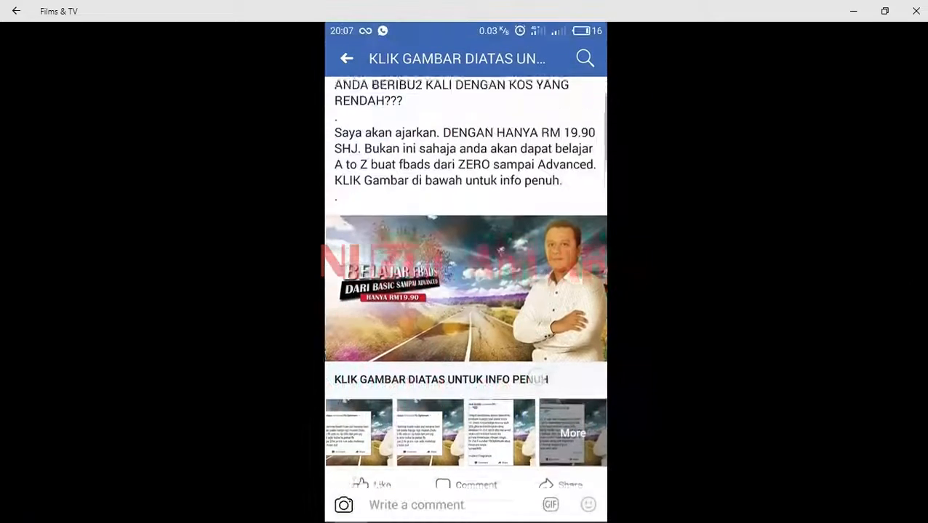
click(587, 205)
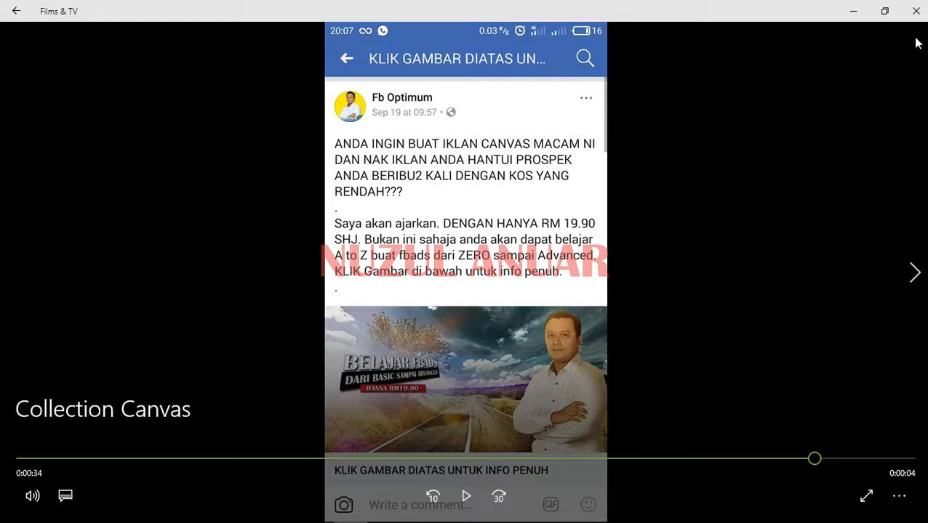
key(alt+Tab)
key(Tab)
key(Tab)
key(Tab)
key(Tab)
key(Tab)
key(Tab)
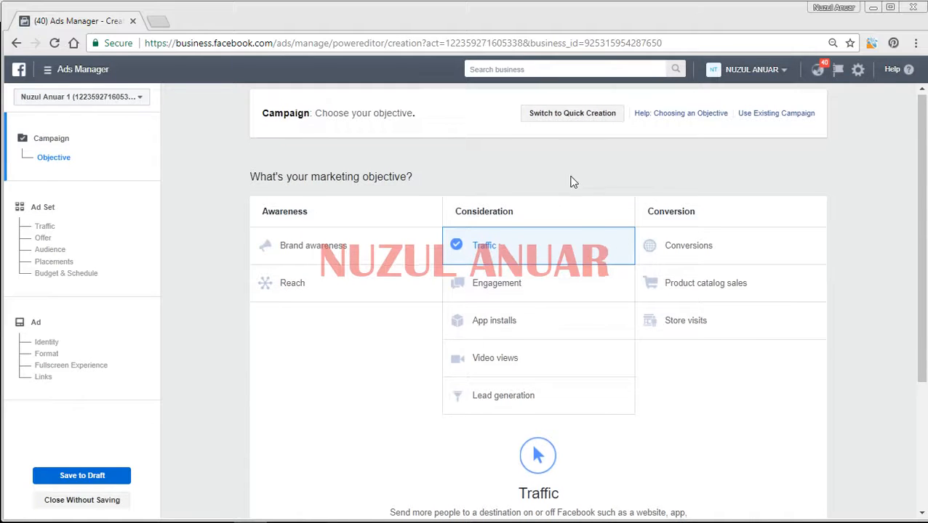
Name the Traffic campaign "testing canvas" and continue to the ad set settings
scroll(572, 180, down, 3)
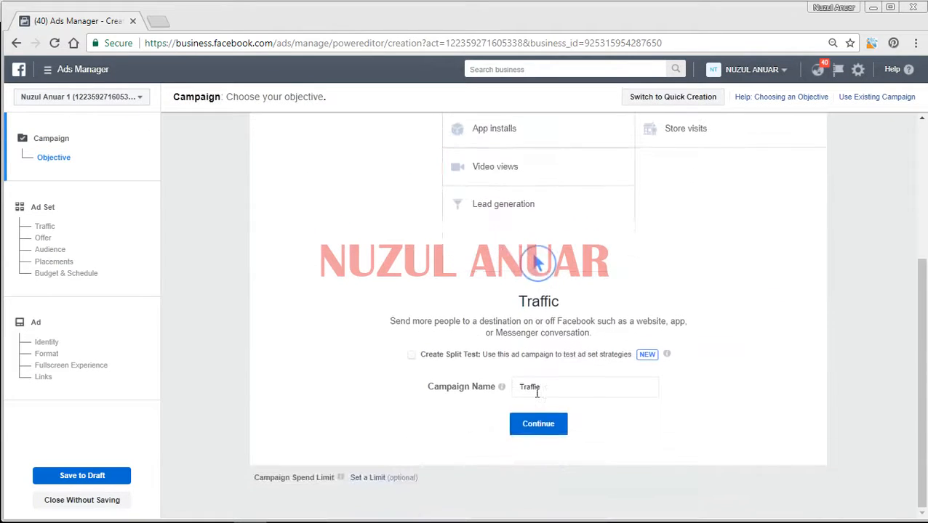
double_click(530, 387)
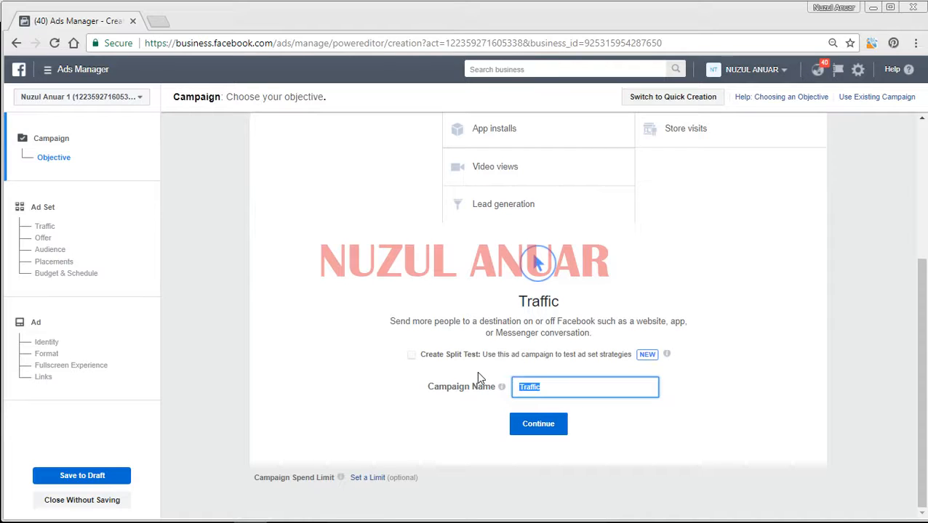
text(testing t)
key(BackSpace)
text(canvas)
click(538, 425)
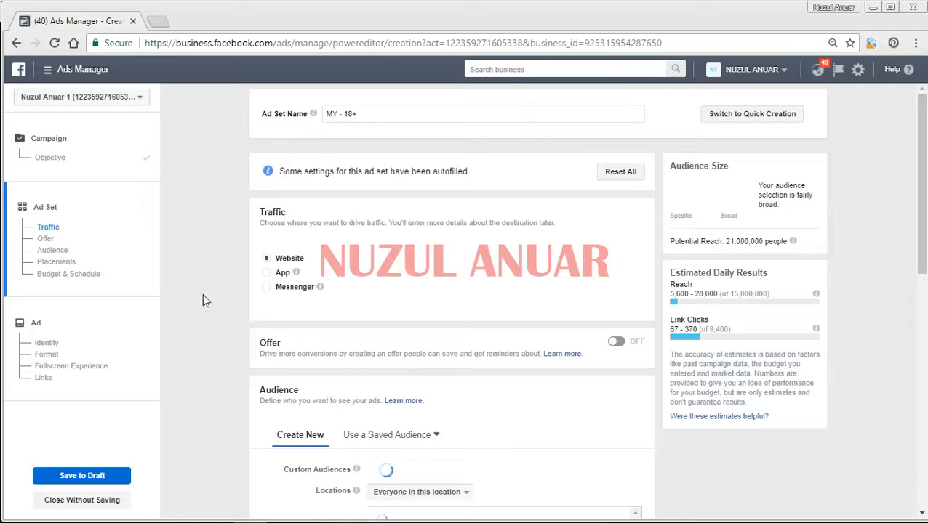
Choose Edit Placements for the ad set and set the device types to Mobile Only
scroll(208, 298, down, 3)
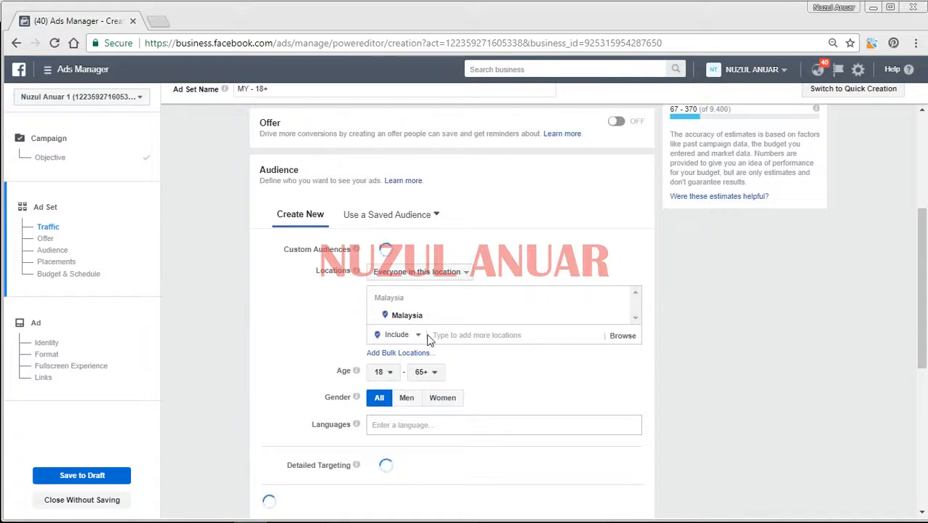
scroll(232, 342, down, 2)
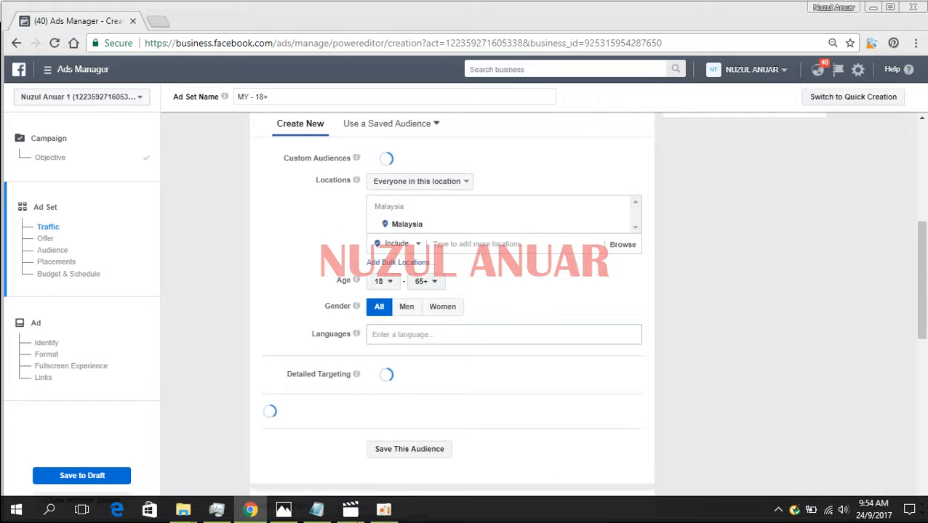
scroll(611, 304, down, 1)
scroll(618, 298, down, 5)
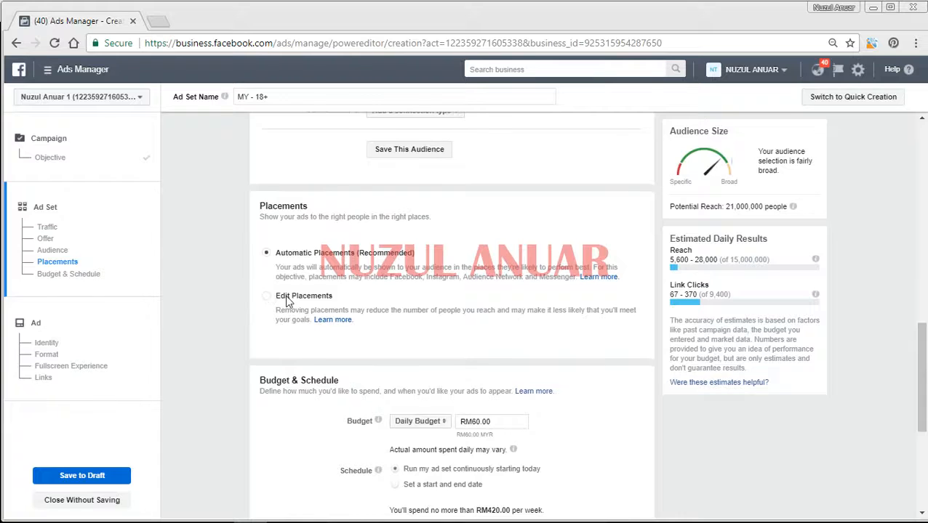
scroll(287, 302, down, 1)
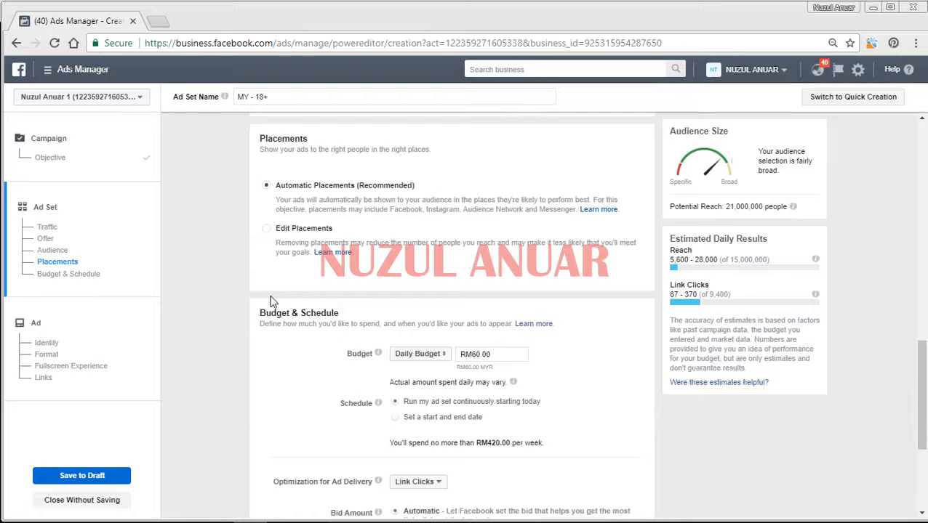
click(268, 230)
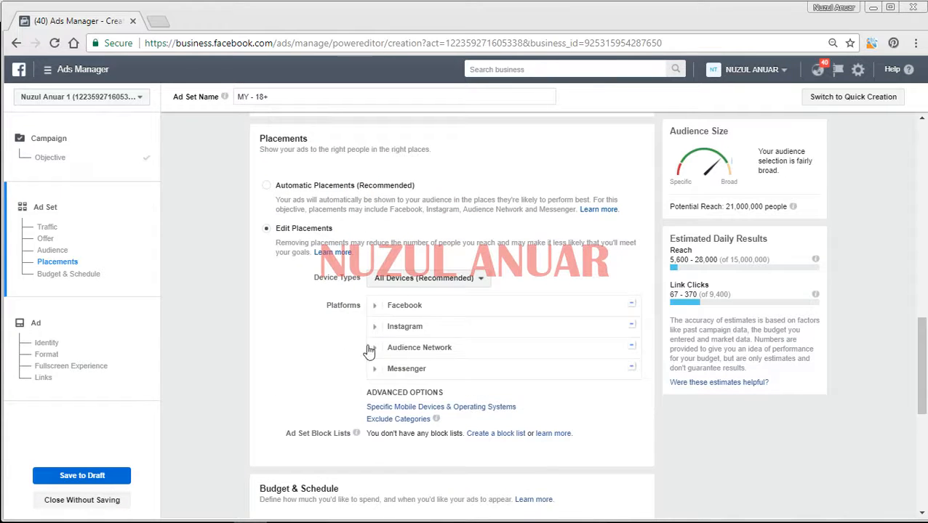
click(411, 280)
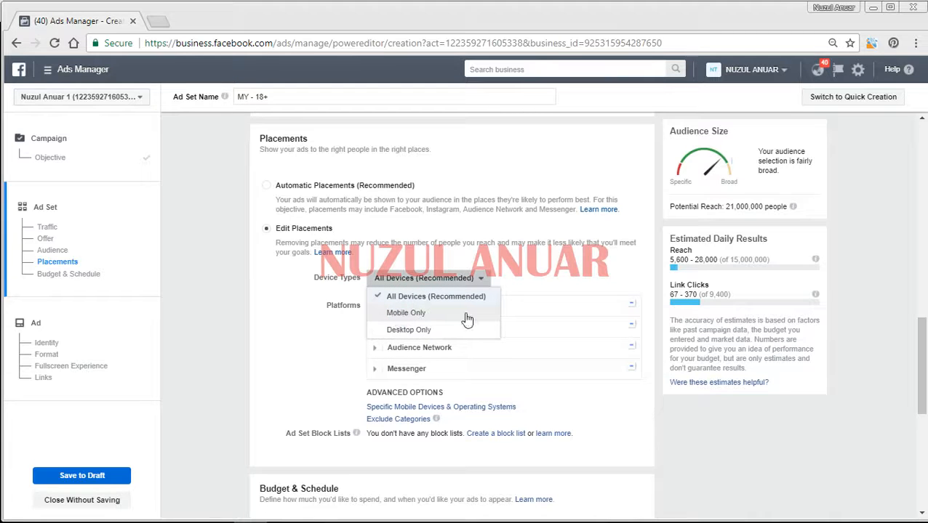
click(397, 317)
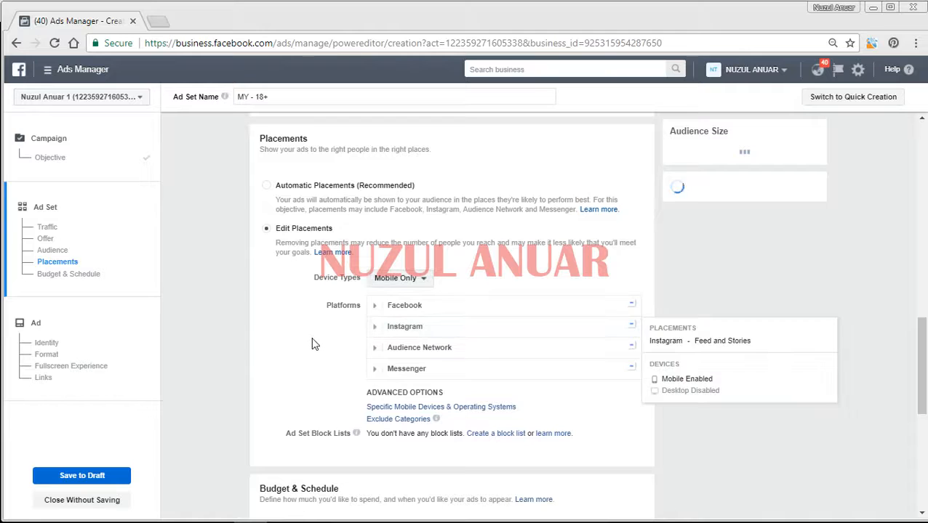
Exclude Messenger, Audience Network, Instagram and Facebook Instant Articles from the placements, keeping only Facebook Feeds
click(630, 345)
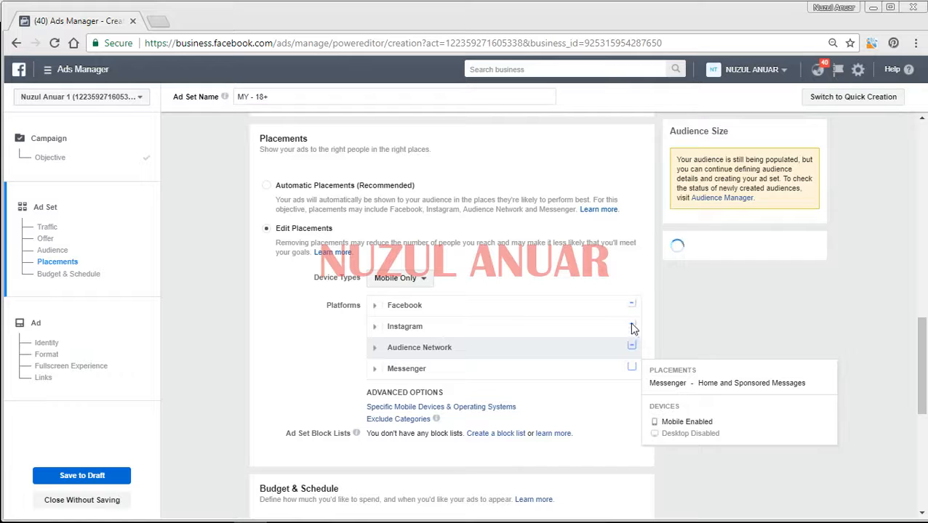
click(630, 323)
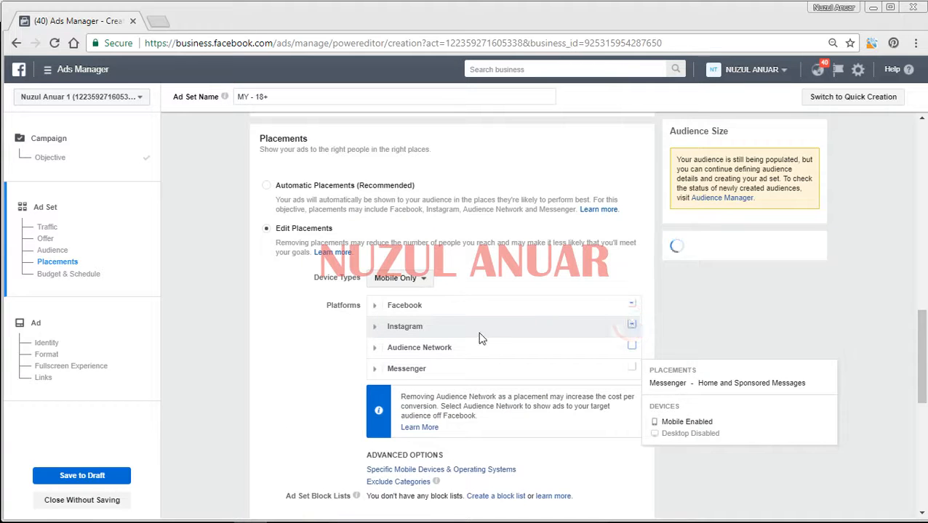
click(376, 306)
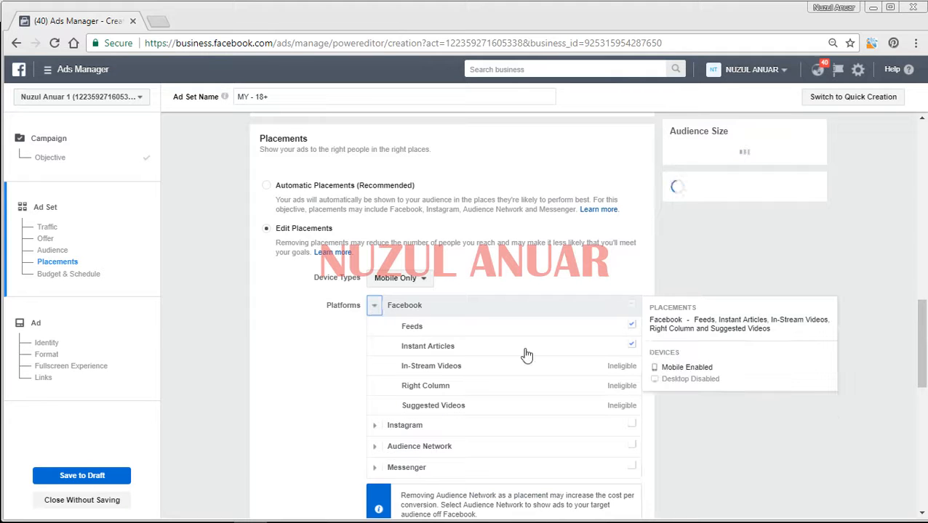
click(630, 345)
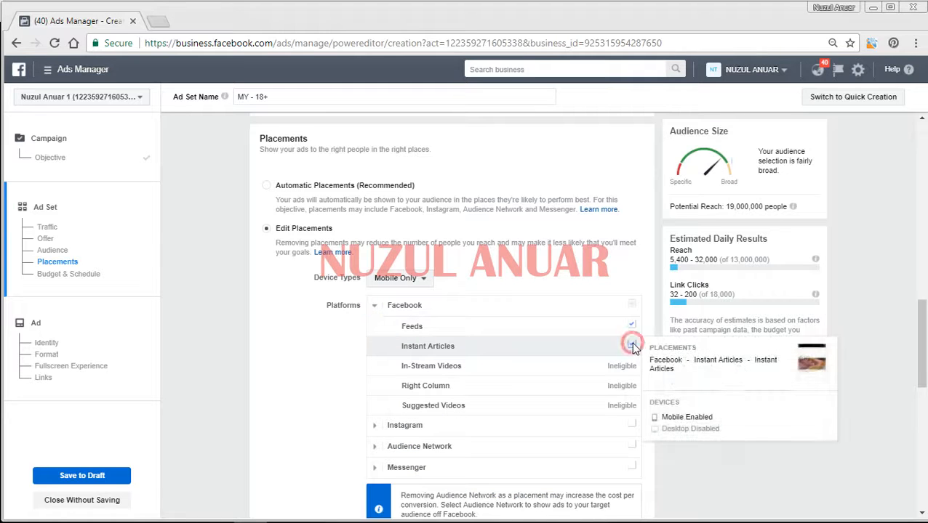
click(423, 342)
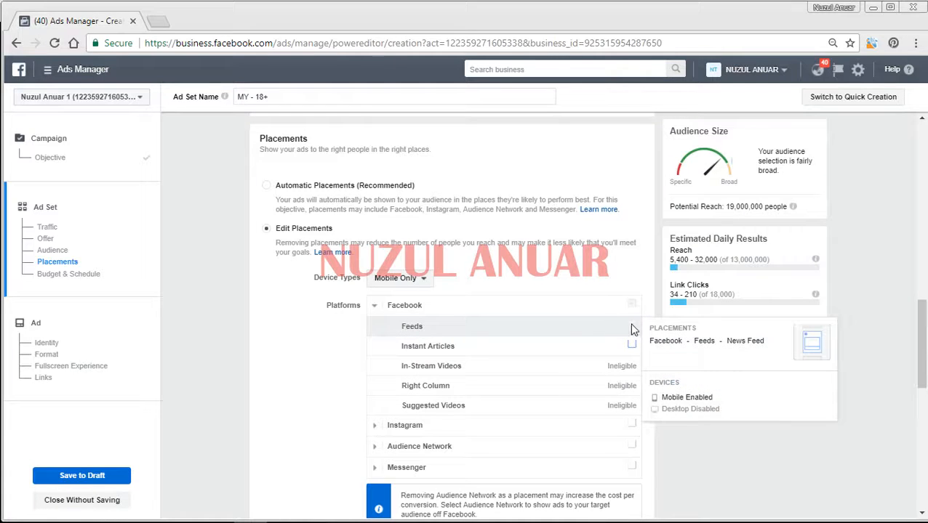
click(265, 367)
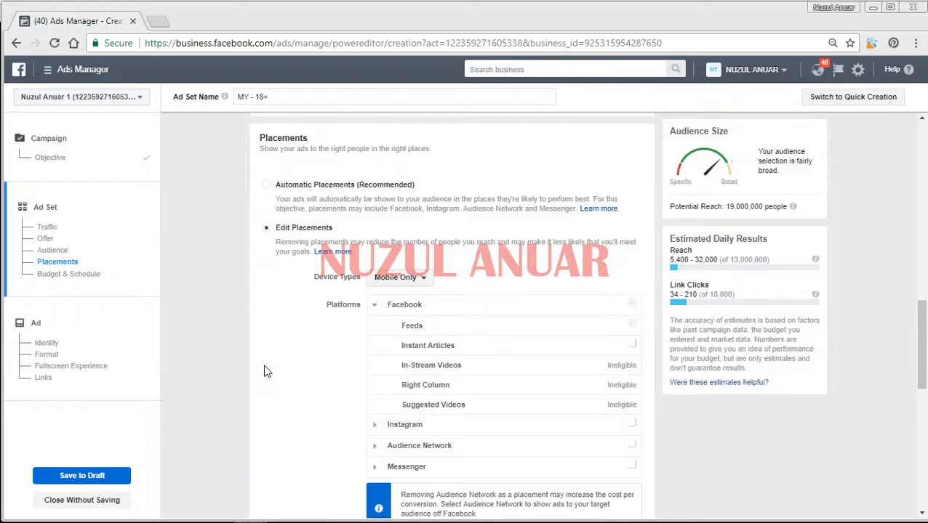
Expand the charging options under Budget & Schedule and continue to the ad setup with Impression kept
scroll(265, 371, down, 4)
scroll(265, 371, down, 2)
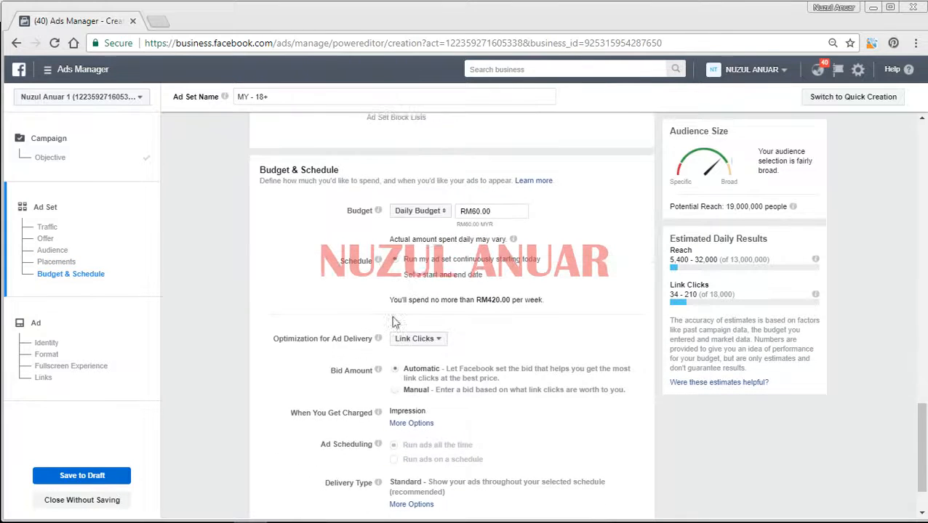
scroll(353, 307, down, 1)
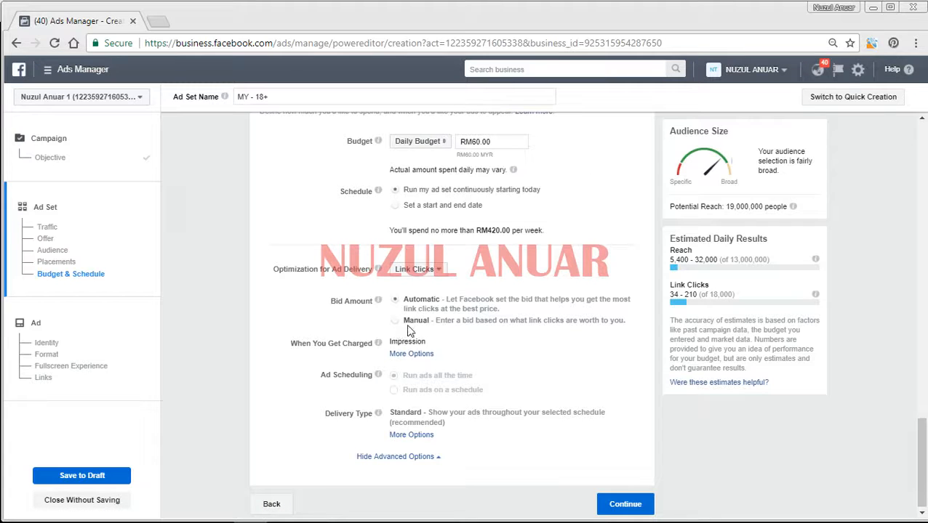
drag(296, 344, 366, 345)
click(312, 326)
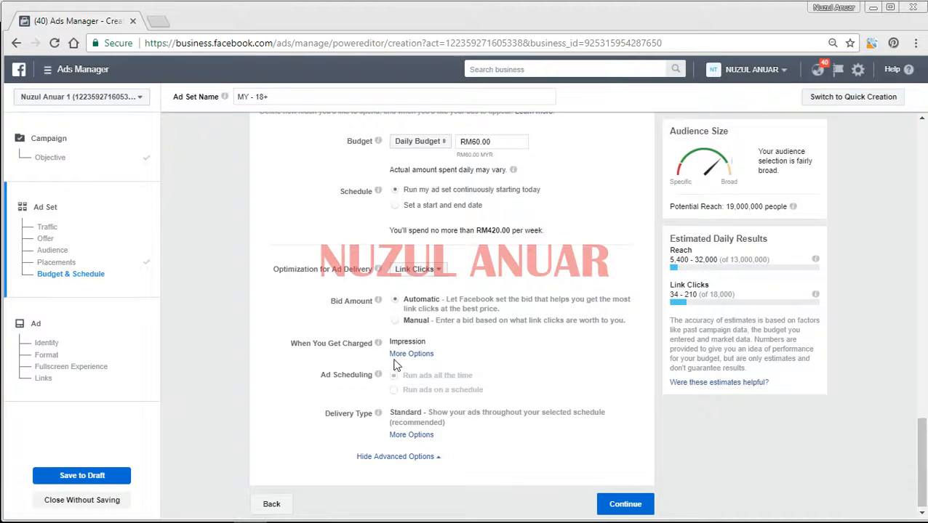
click(404, 354)
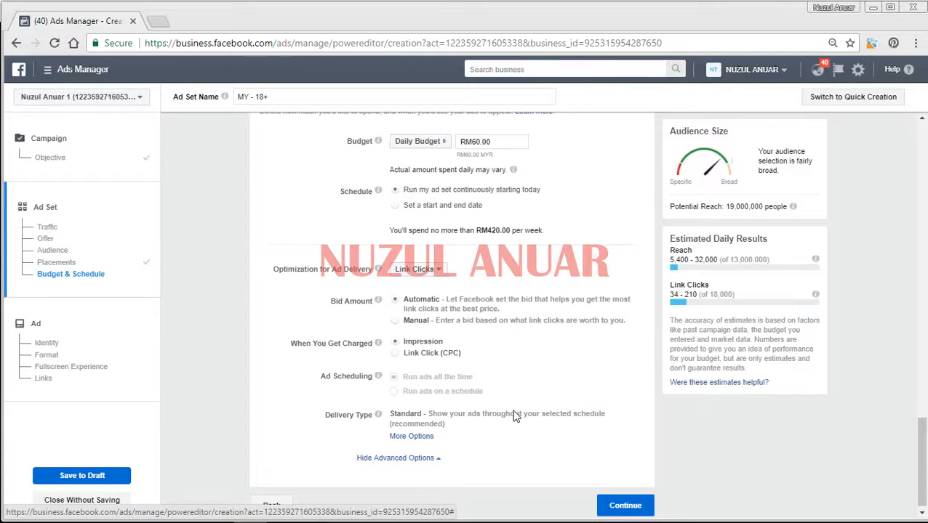
scroll(513, 416, down, 1)
click(630, 506)
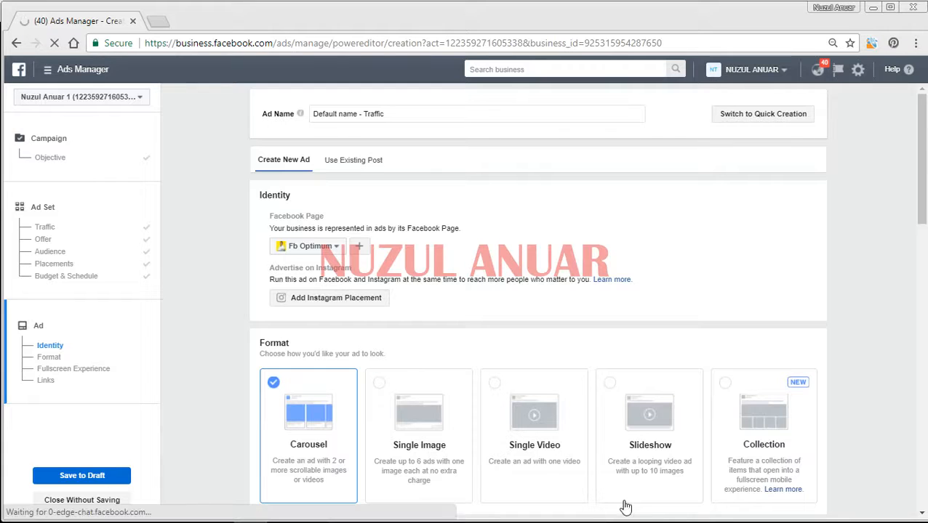
Switch the ad to Use Existing Post and examine the selected page post's settings and preview
click(355, 165)
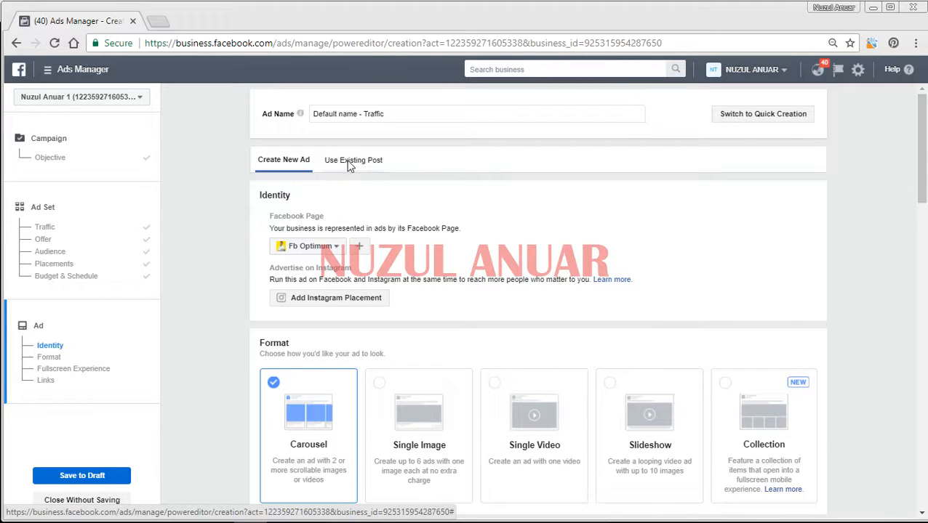
click(347, 160)
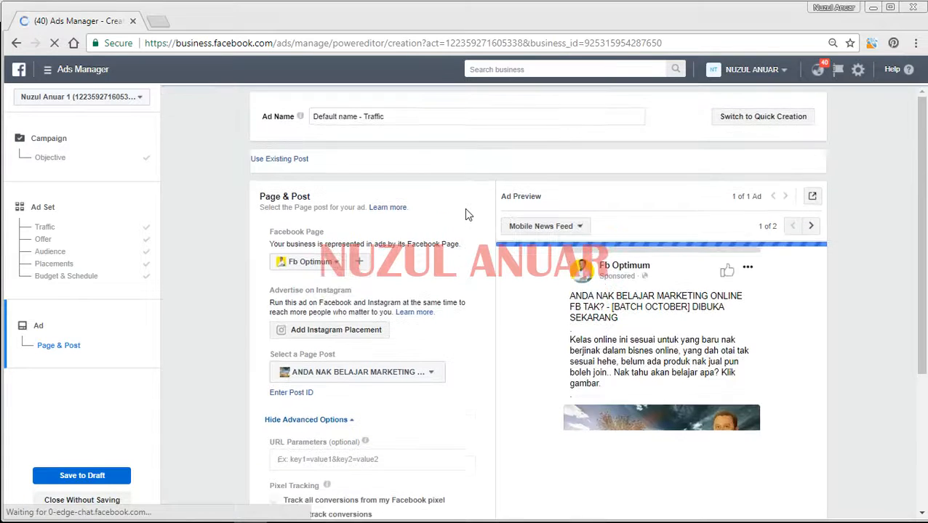
scroll(434, 251, down, 1)
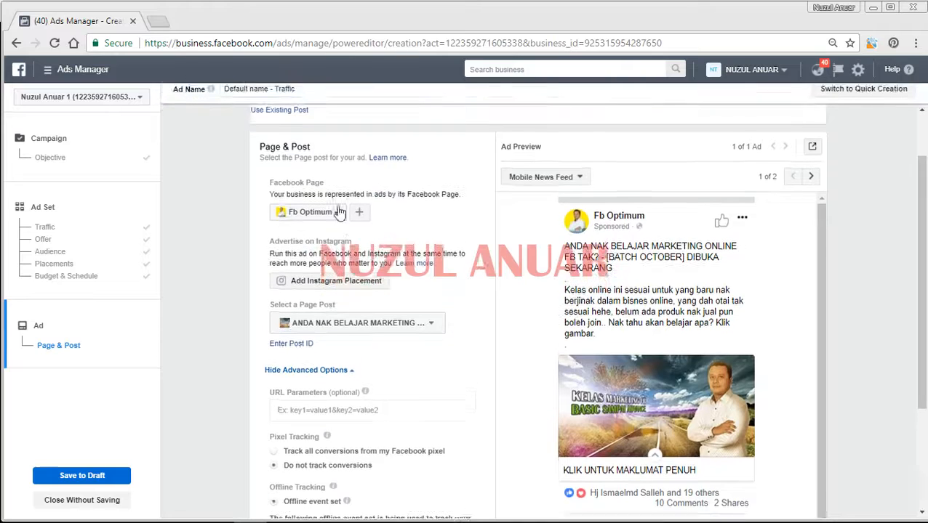
click(311, 221)
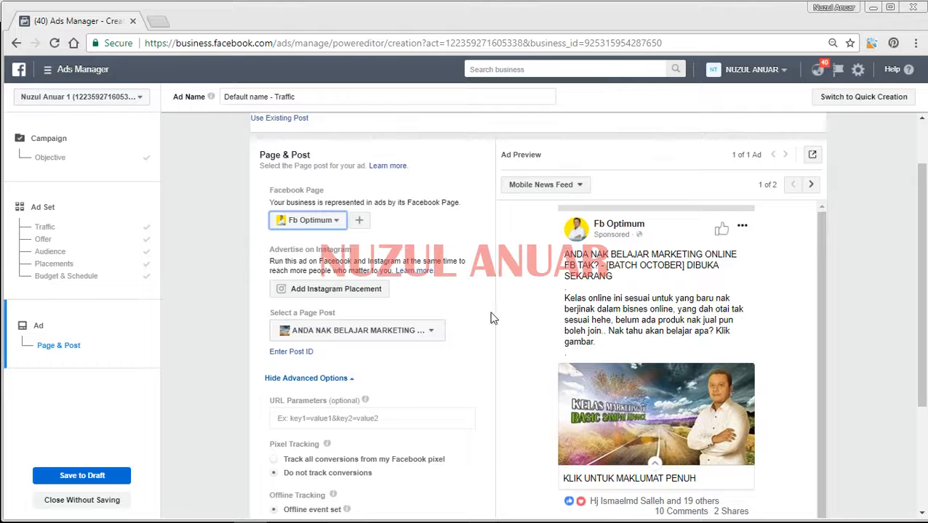
scroll(491, 318, down, 1)
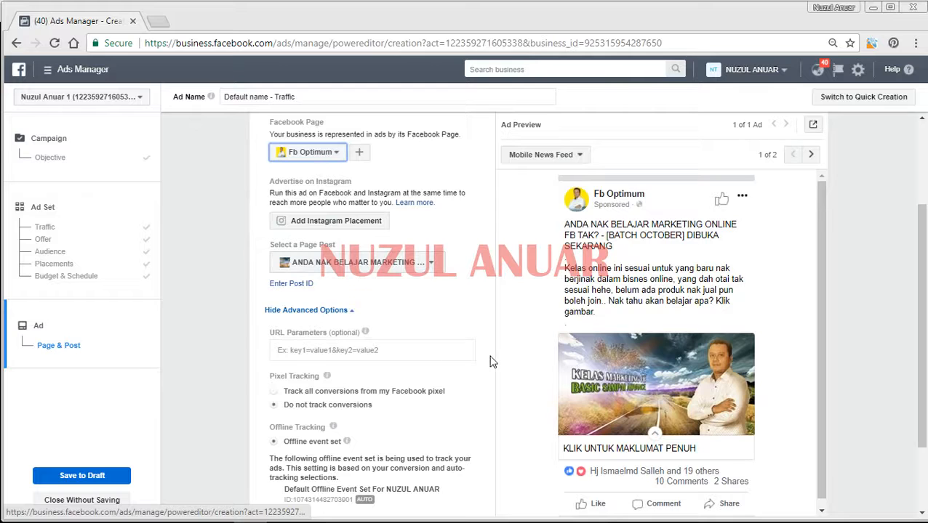
scroll(656, 279, down, 1)
scroll(657, 278, down, 3)
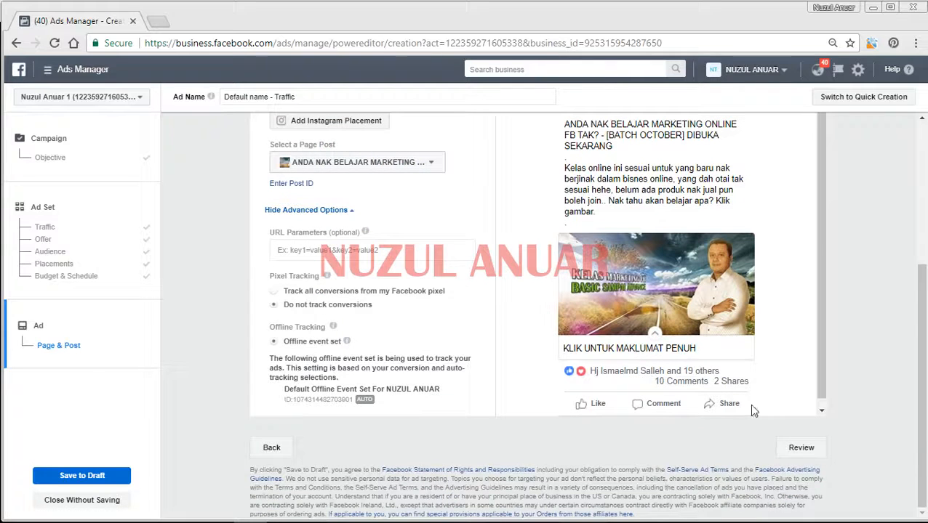
scroll(461, 349, up, 8)
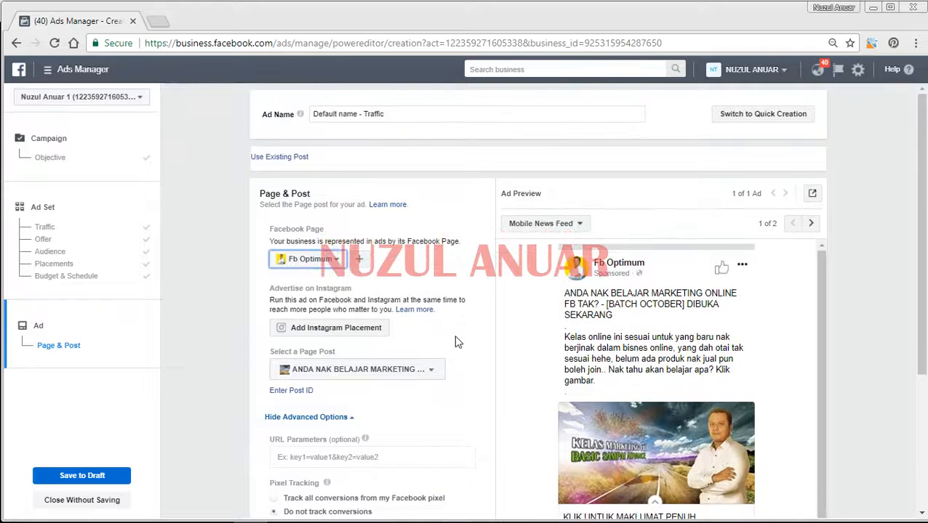
Switch the ad back to Create New Ad and look over the format and fullscreen experience options
click(272, 160)
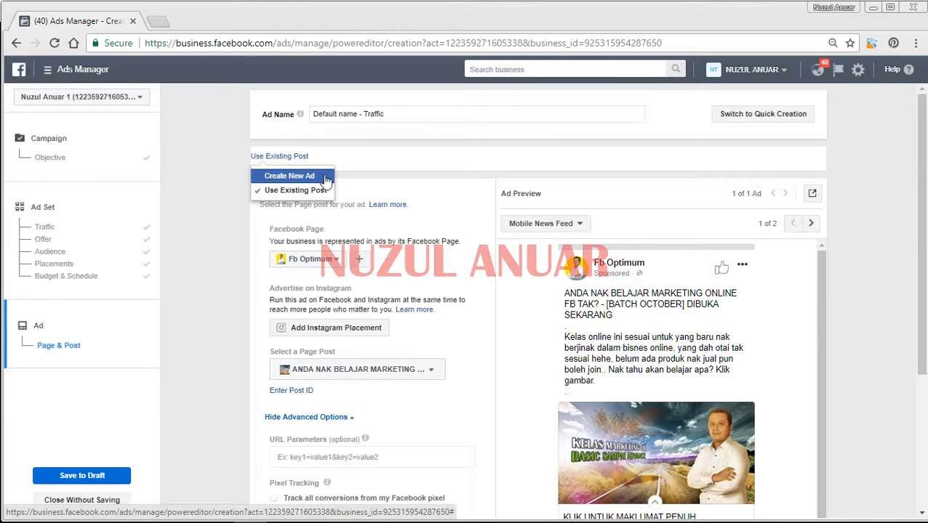
click(324, 179)
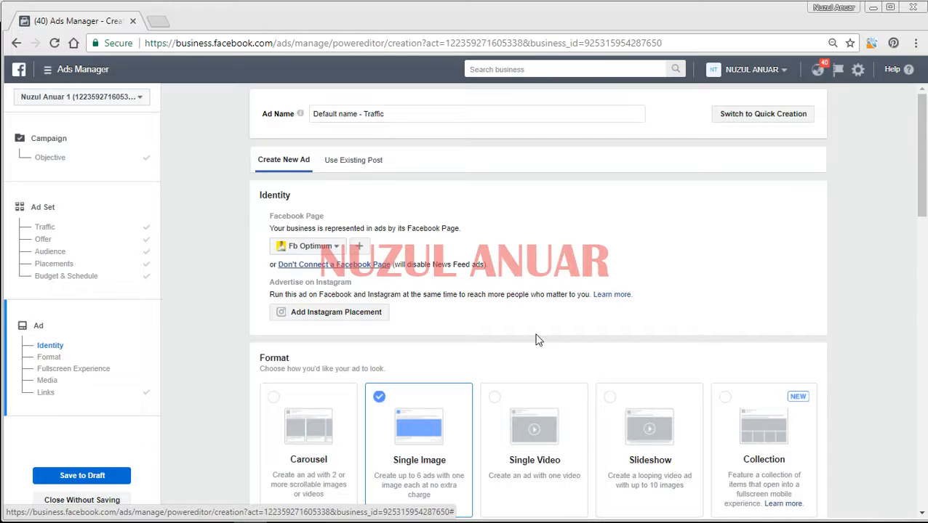
scroll(473, 284, down, 2)
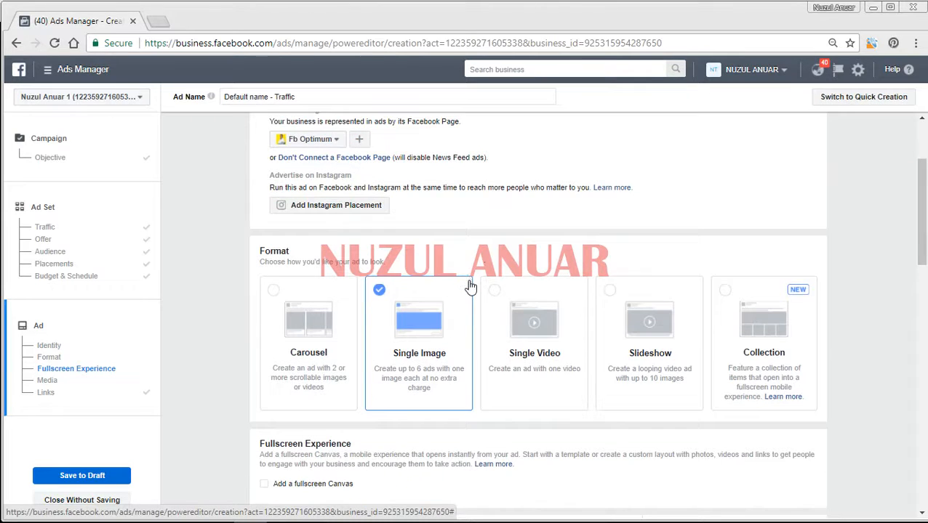
scroll(470, 288, down, 2)
scroll(471, 288, up, 3)
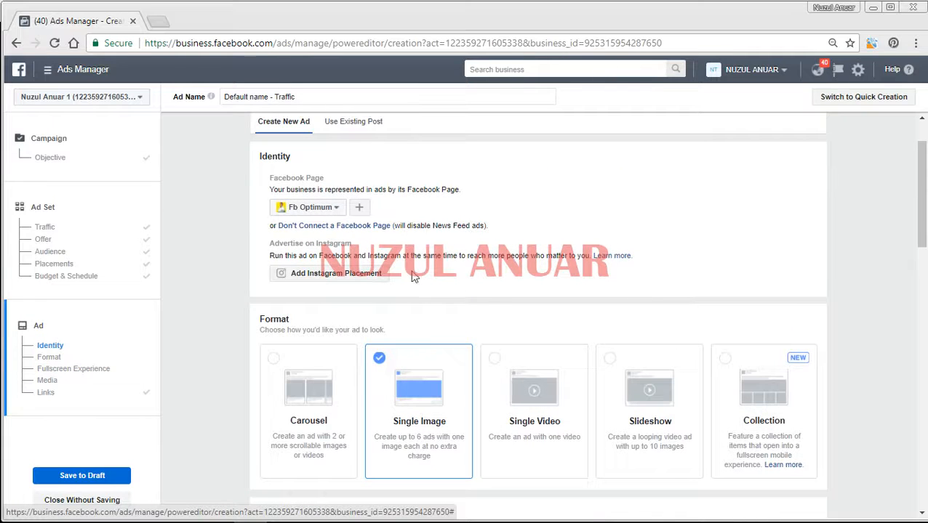
Look over the new ad's format and media sections and set the ad format to Collection
scroll(464, 311, down, 2)
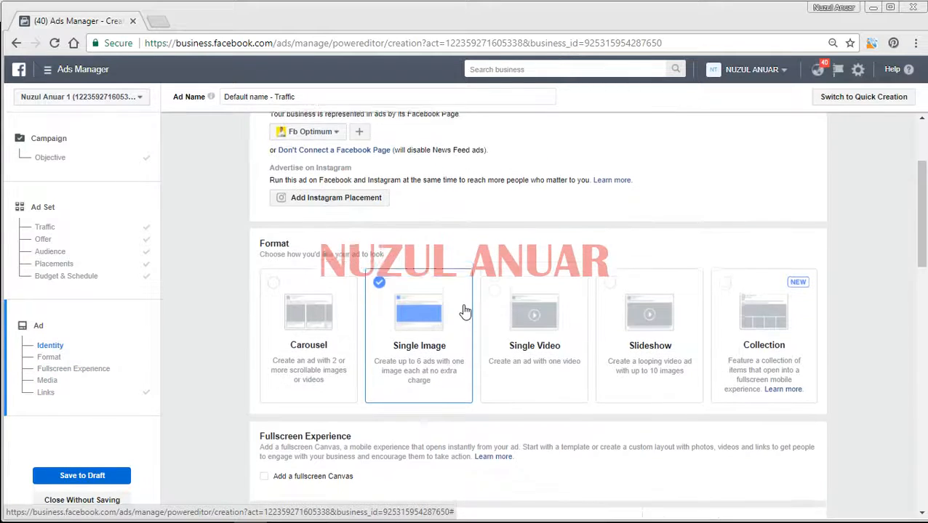
scroll(466, 311, down, 2)
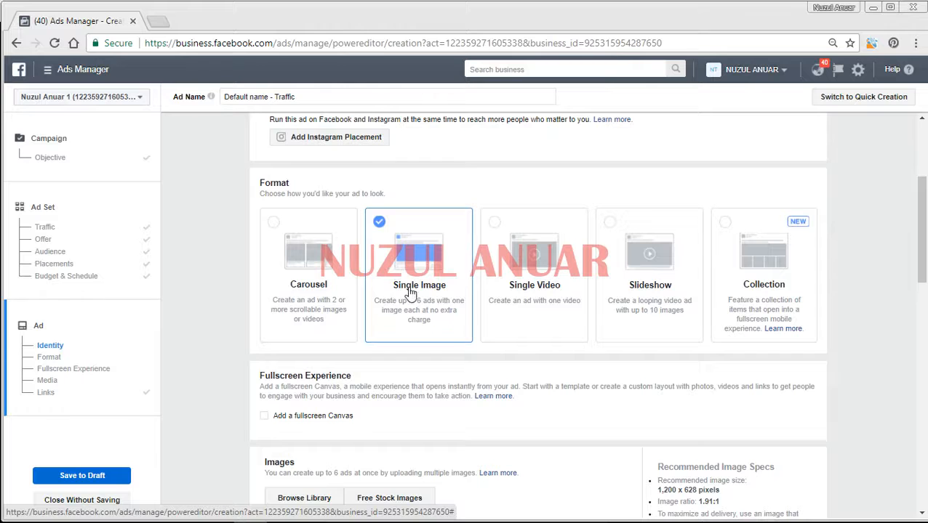
scroll(451, 341, down, 5)
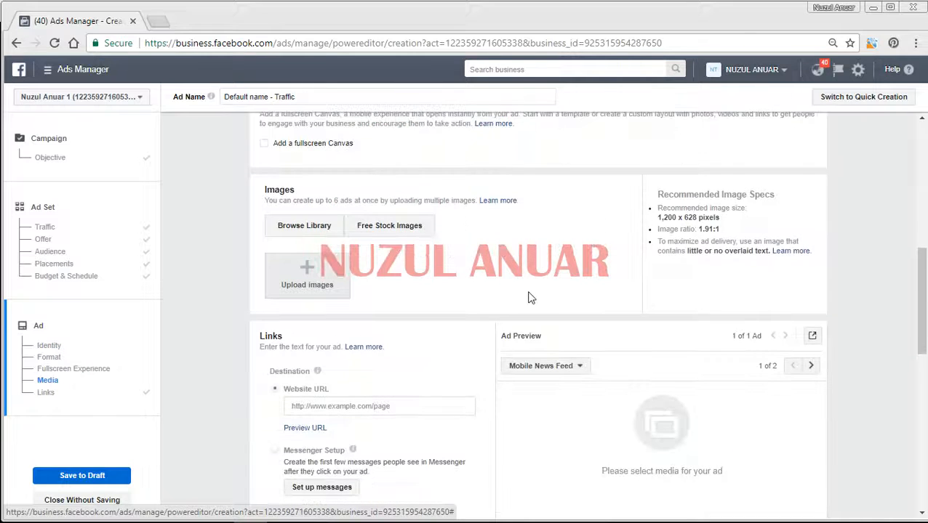
scroll(531, 298, up, 2)
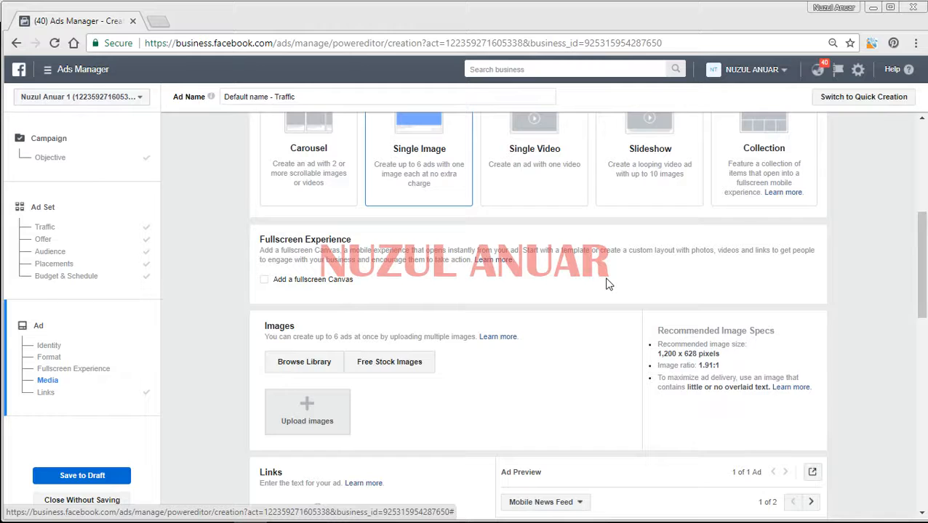
scroll(609, 284, up, 2)
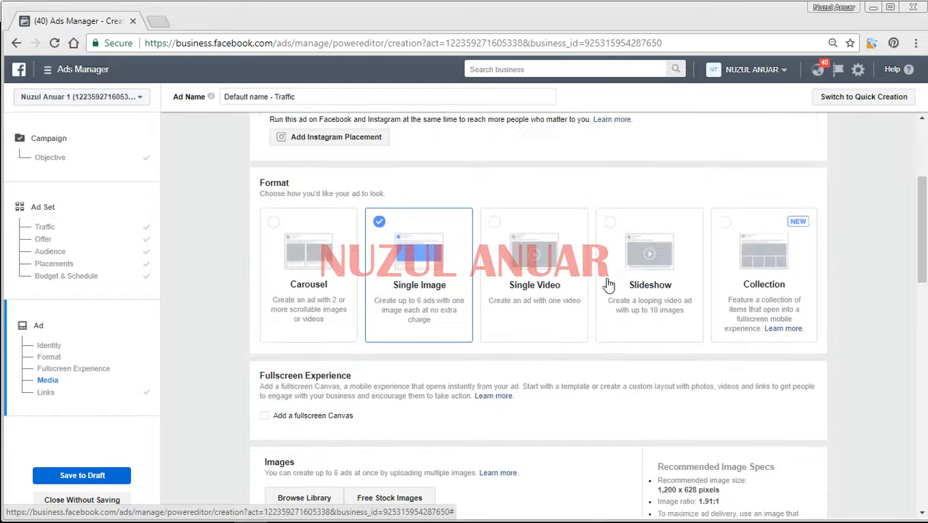
click(728, 230)
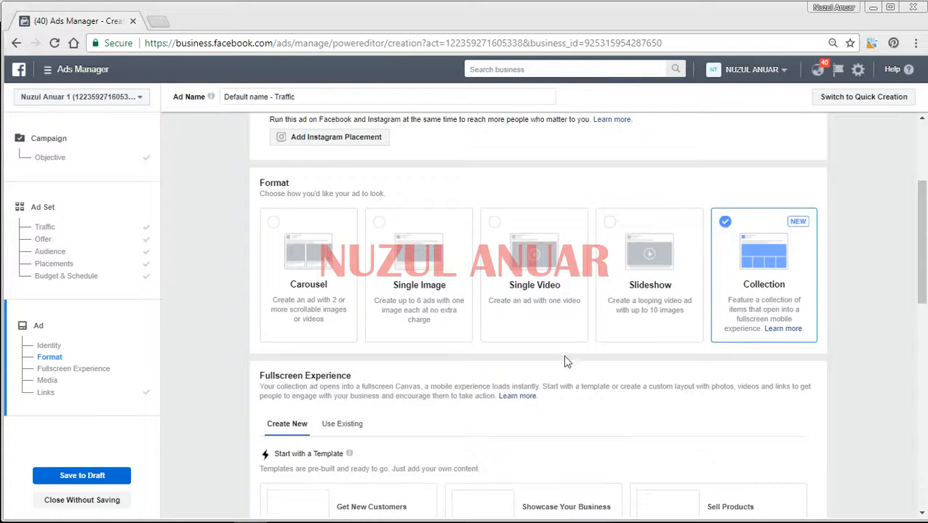
Switch the Fullscreen Experience to Use Existing and select the TEST JE Canvas
scroll(514, 386, down, 1)
scroll(495, 407, down, 2)
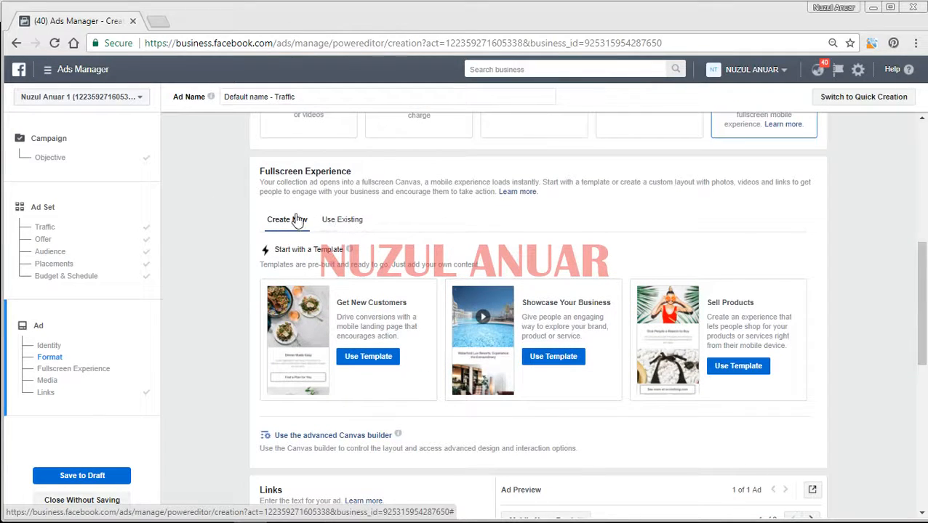
scroll(233, 215, down, 1)
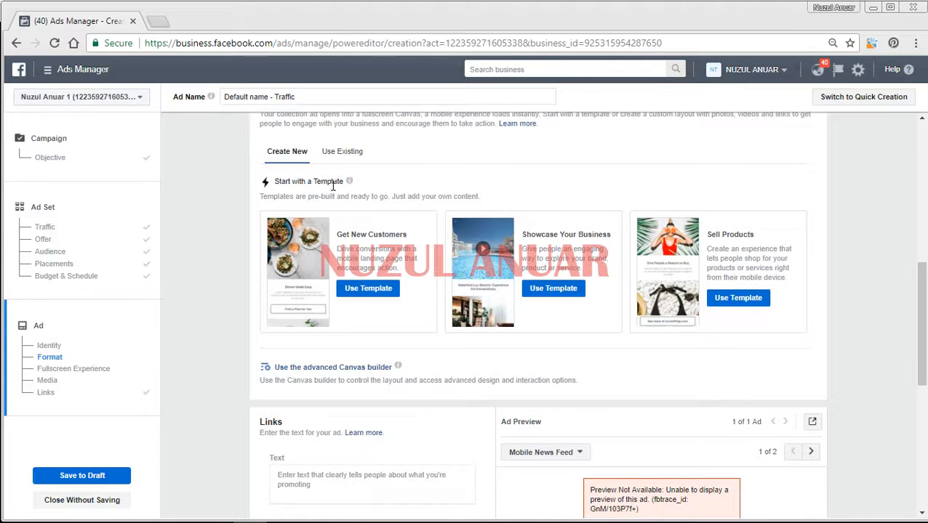
click(333, 153)
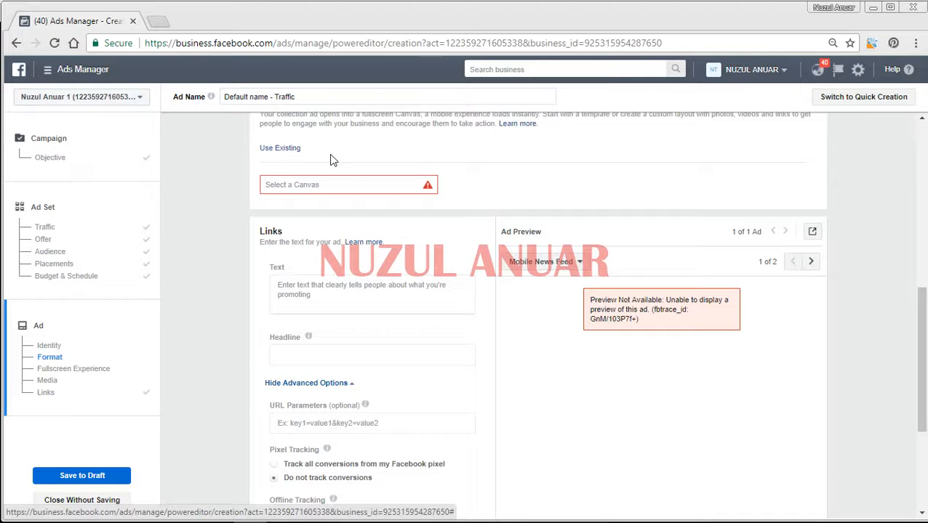
click(285, 187)
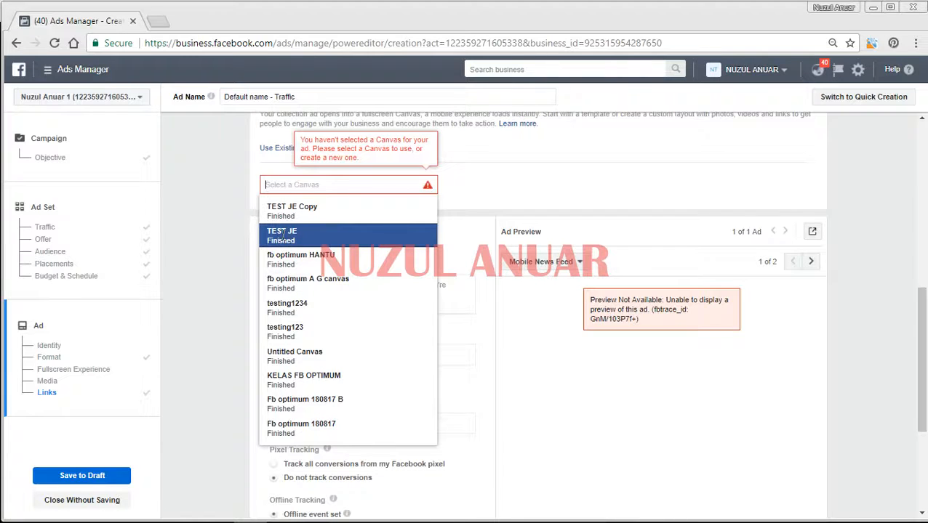
click(282, 234)
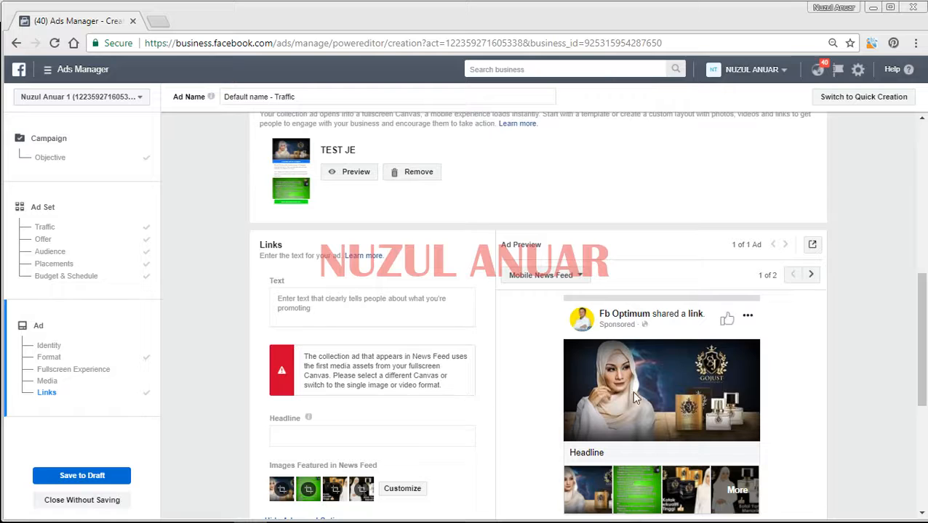
Preview the TEST JE Canvas, highlight the text line above its first photo, and close the Canvas Builder
scroll(439, 372, up, 1)
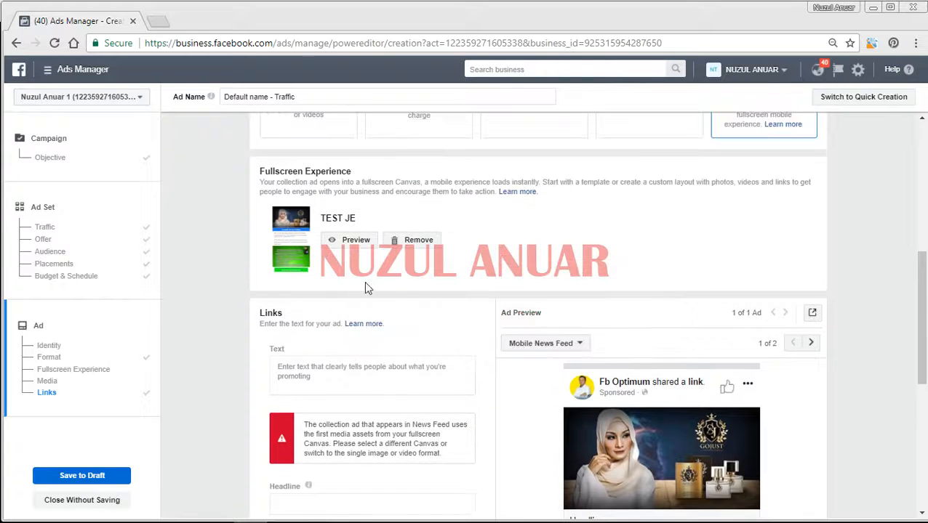
click(351, 241)
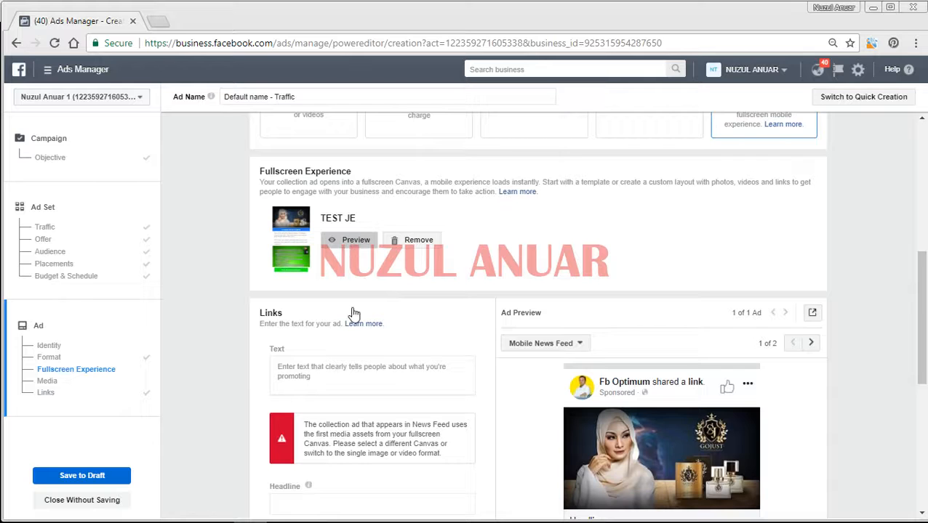
click(335, 234)
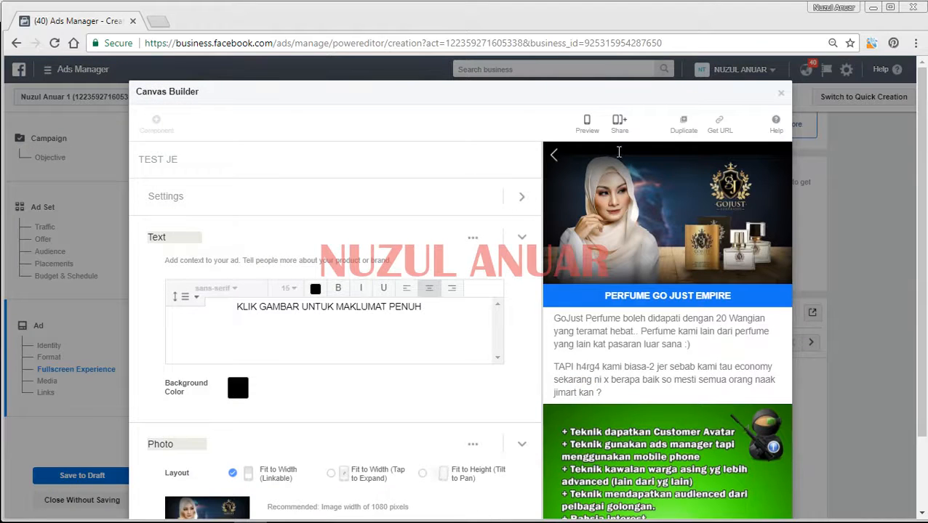
drag(588, 148, 557, 151)
click(759, 147)
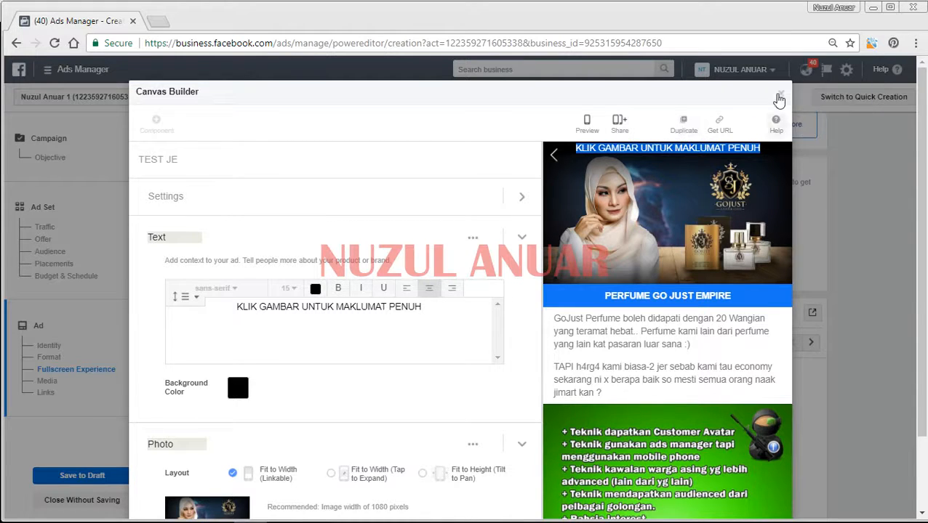
click(781, 97)
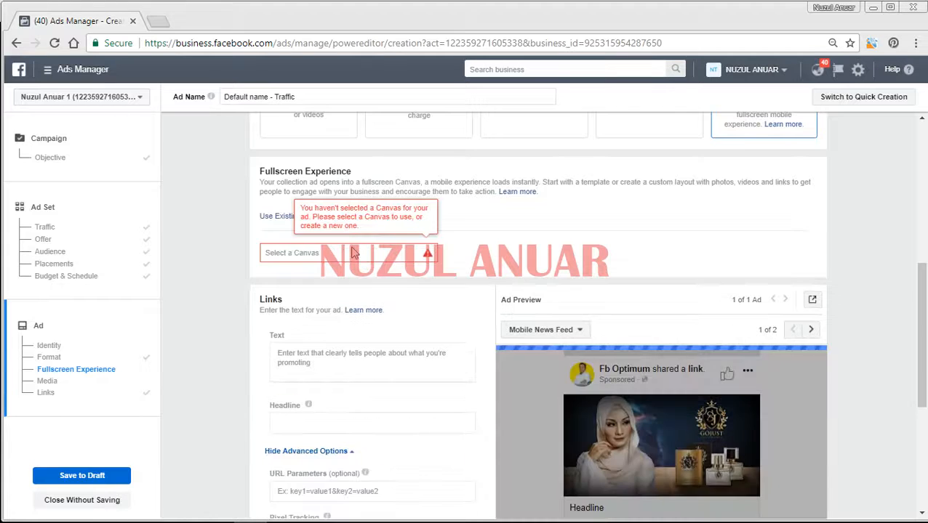
Select the TEST JE Copy Canvas for the fullscreen experience and preview its layout in the Canvas Builder
click(321, 252)
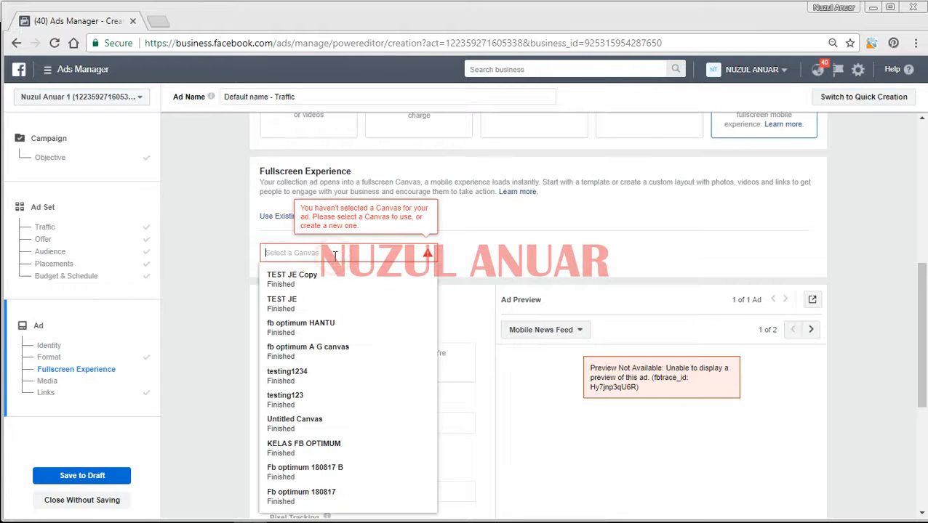
click(300, 282)
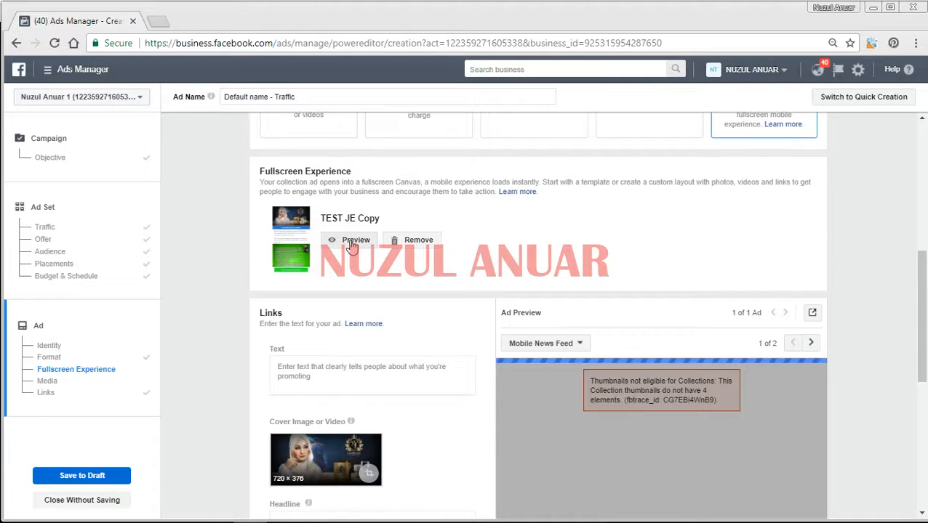
click(351, 244)
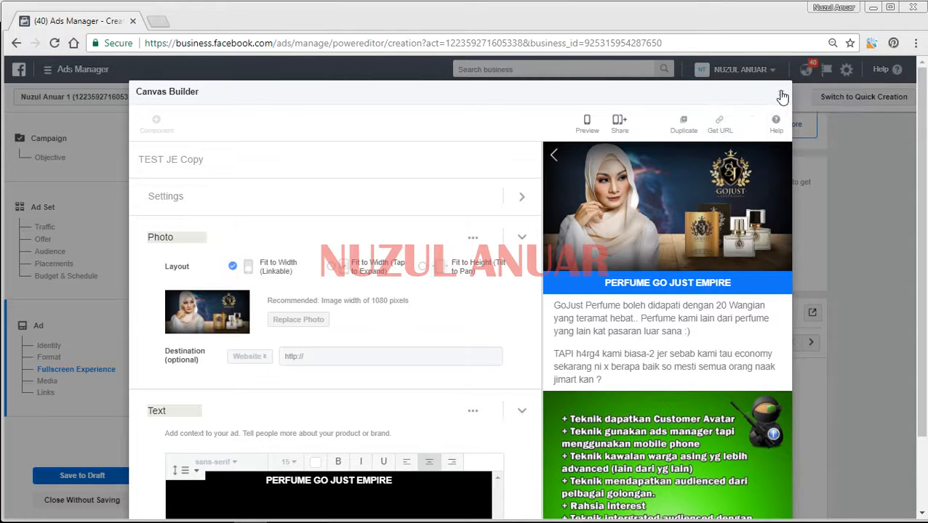
click(781, 93)
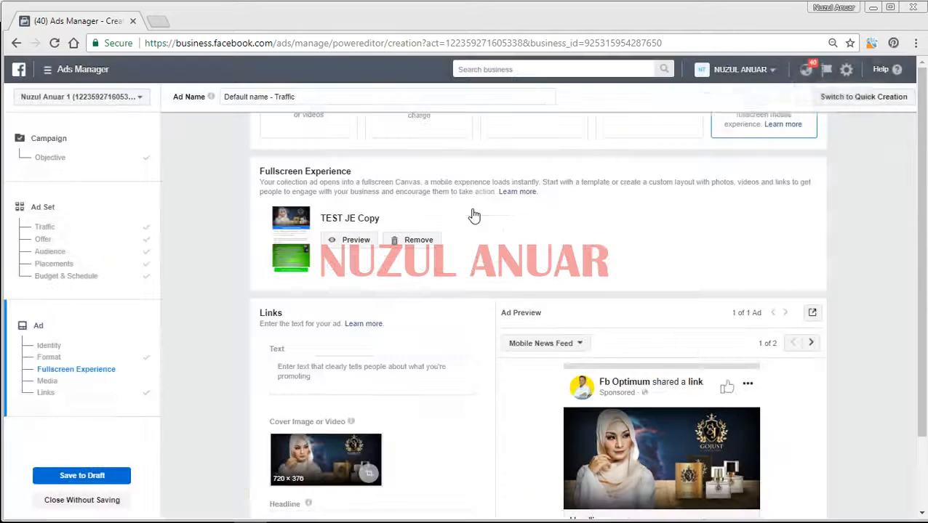
Examine the Links section's text, cover image, headline and featured images against the mobile News Feed preview
scroll(403, 396, down, 4)
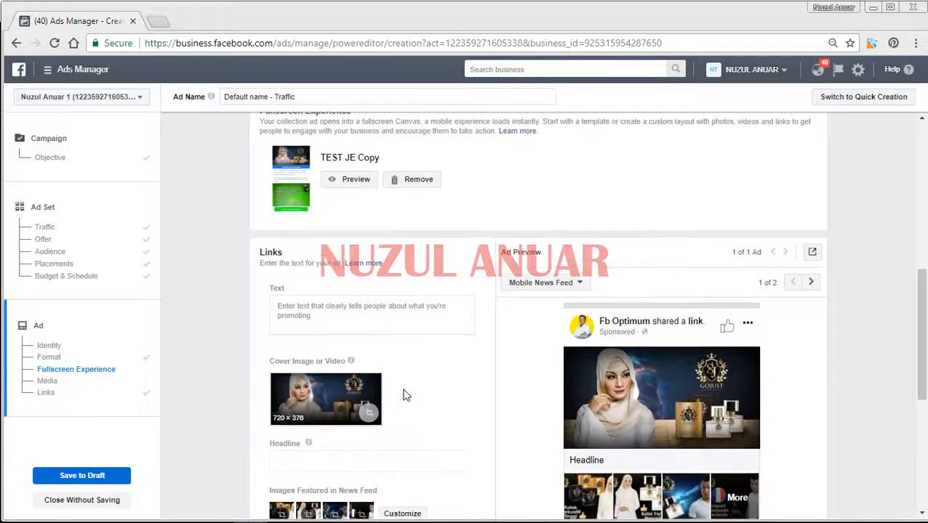
scroll(269, 211, up, 2)
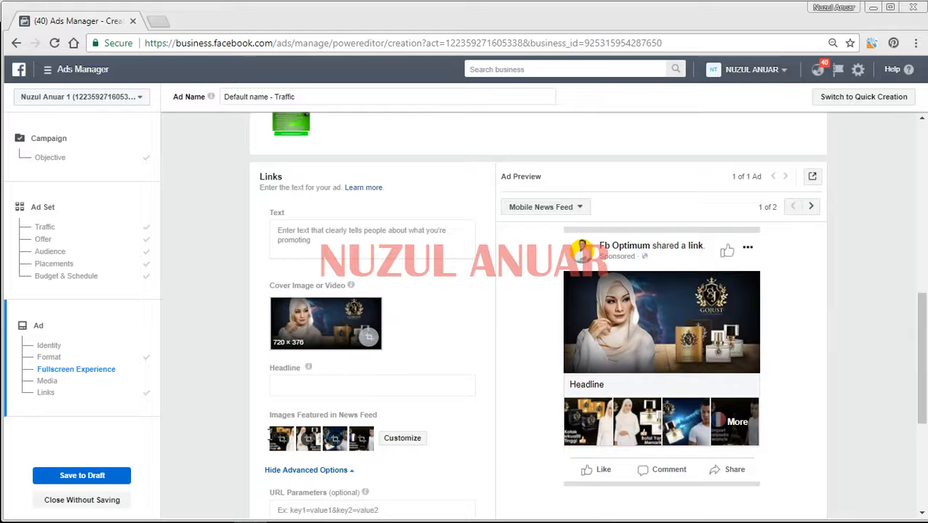
click(269, 417)
click(466, 300)
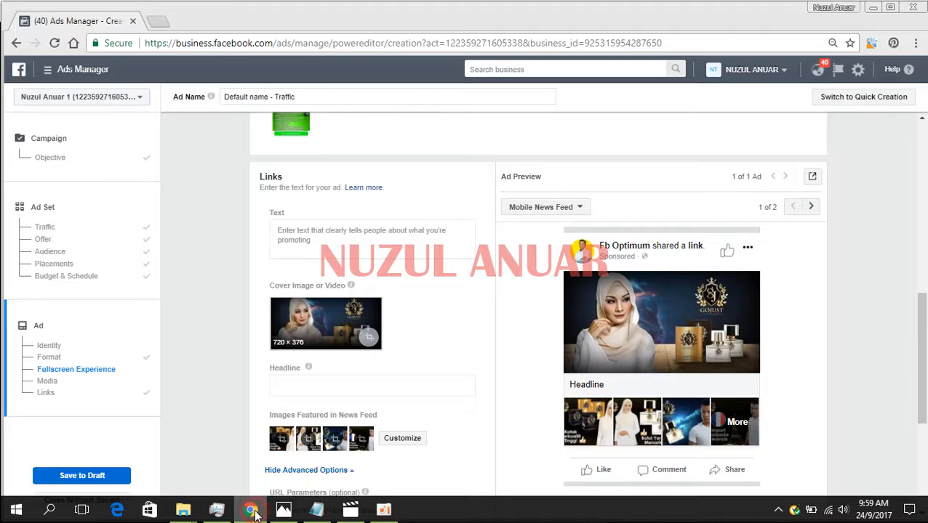
click(252, 512)
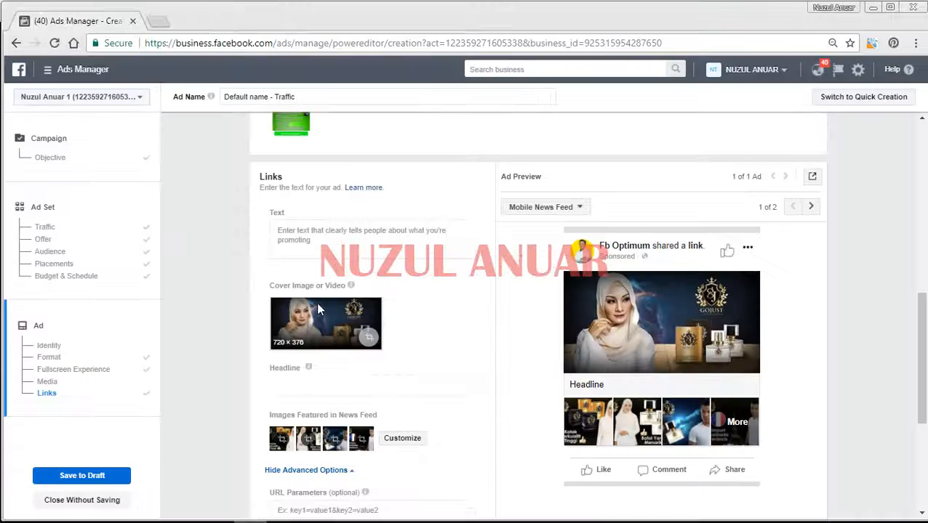
click(436, 354)
Customize the images featured in News Feed by choosing the first four pictures, leaving out the green one
scroll(436, 352, down, 2)
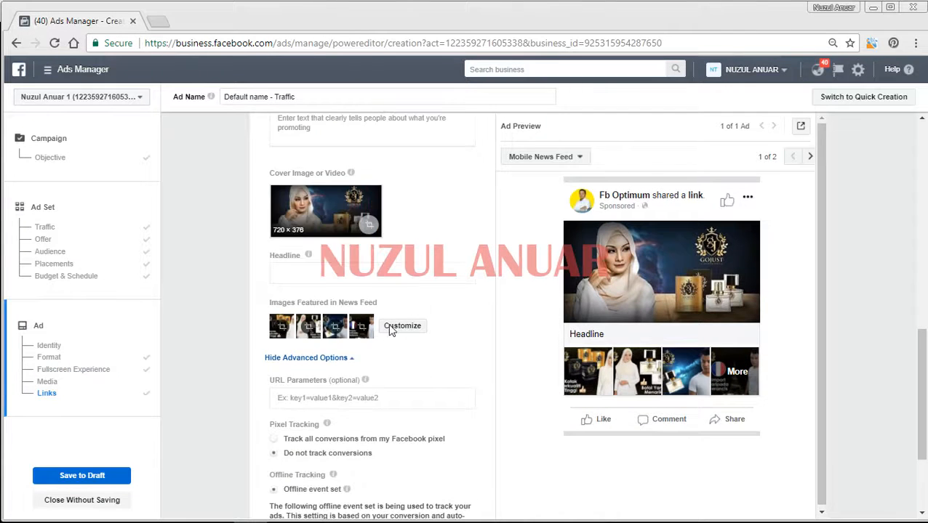
scroll(405, 329, down, 2)
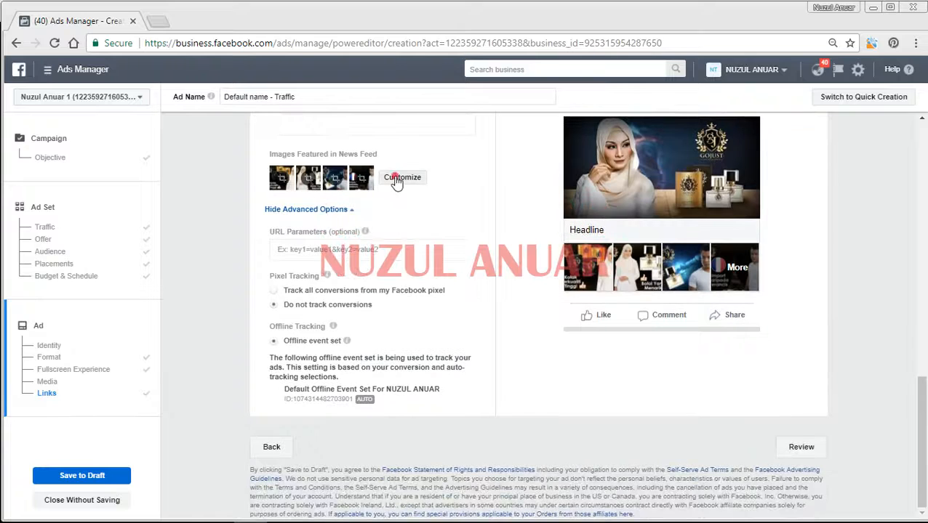
click(400, 179)
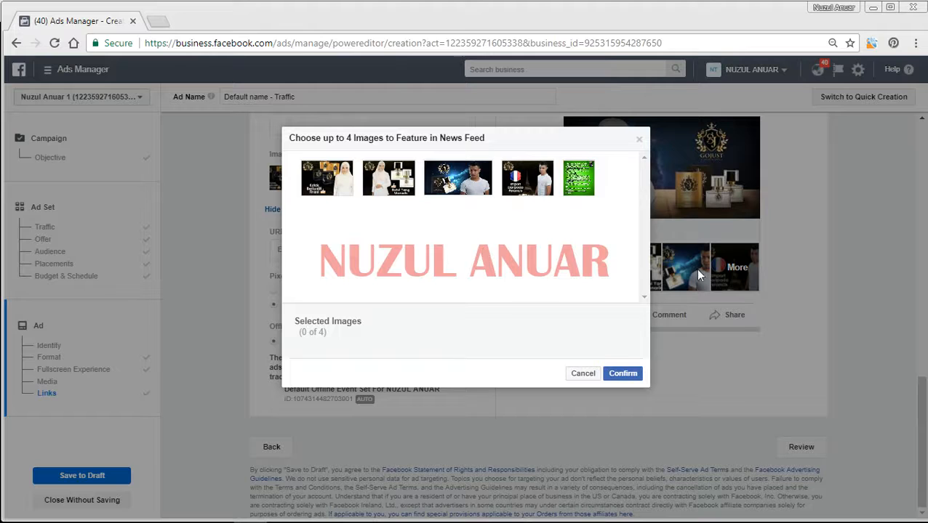
click(330, 179)
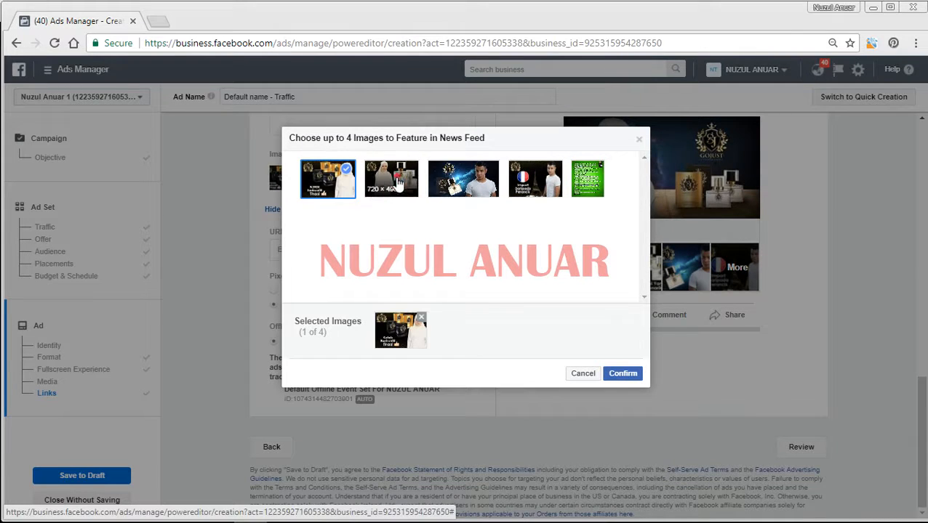
click(400, 183)
click(473, 186)
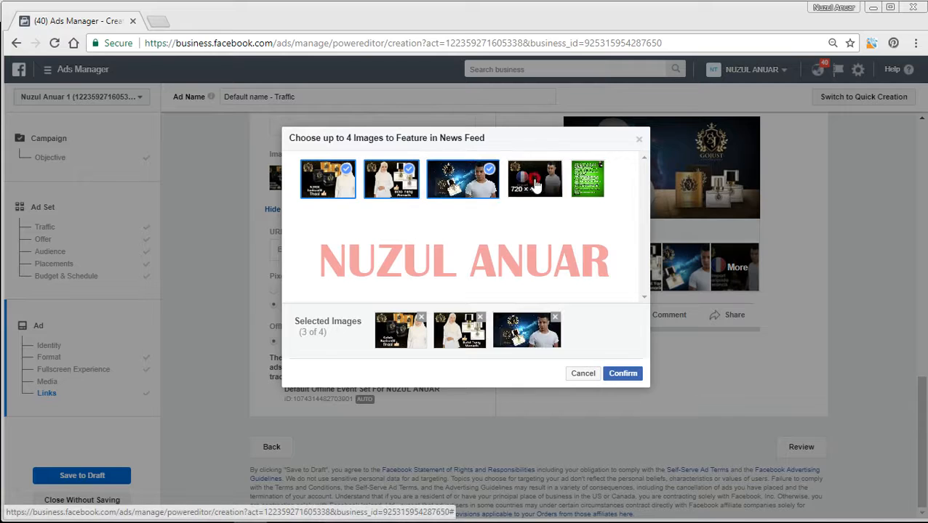
click(533, 191)
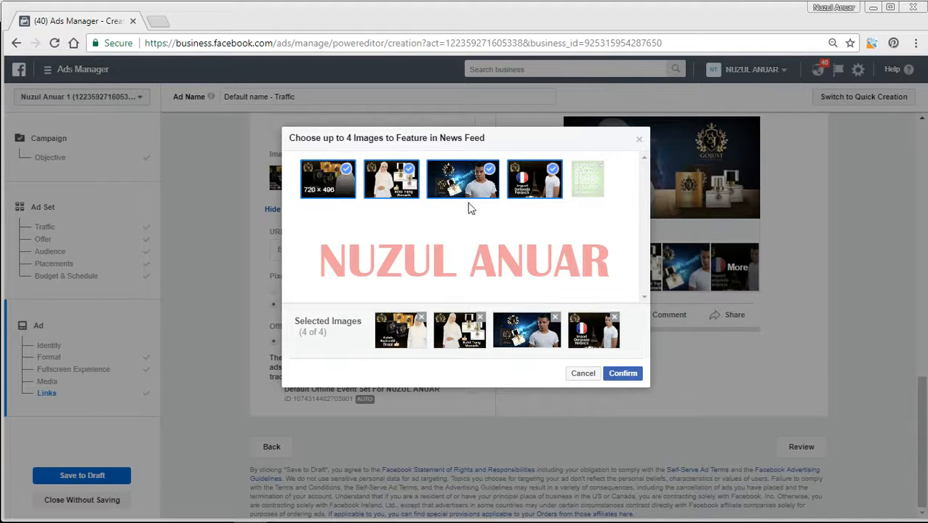
drag(531, 137, 552, 155)
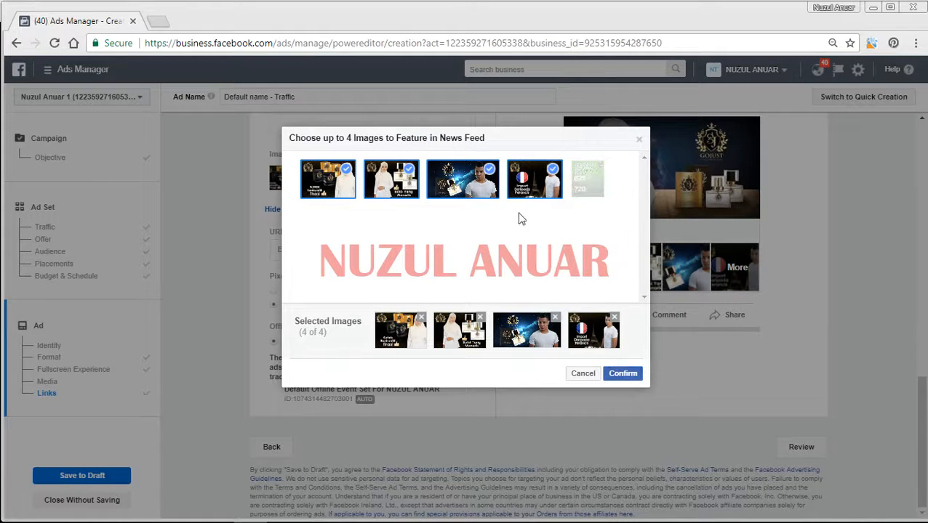
click(622, 376)
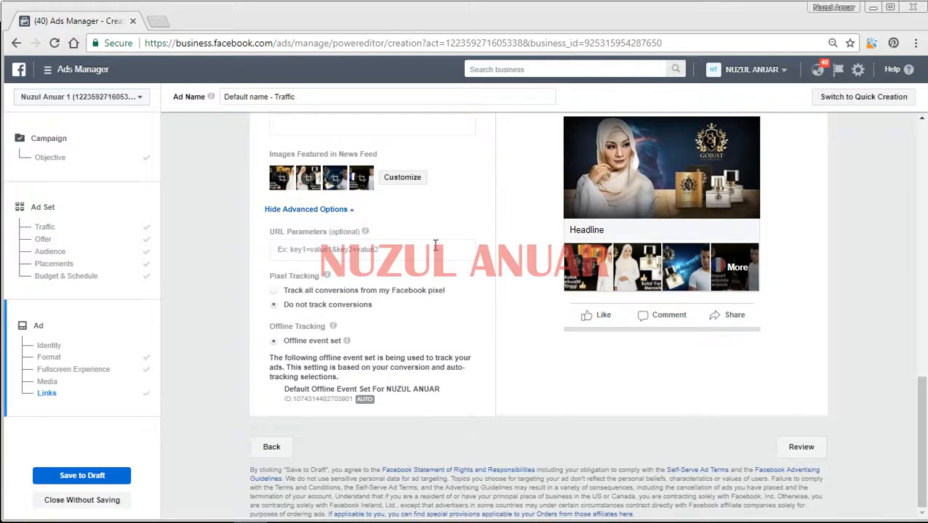
Switch to the SOP note in Notepad and copy the "EKSKLUSIF UNTUK PEMINAT TEGAR PERFUME" ad text with its description paragraph
scroll(445, 251, up, 2)
scroll(443, 252, up, 1)
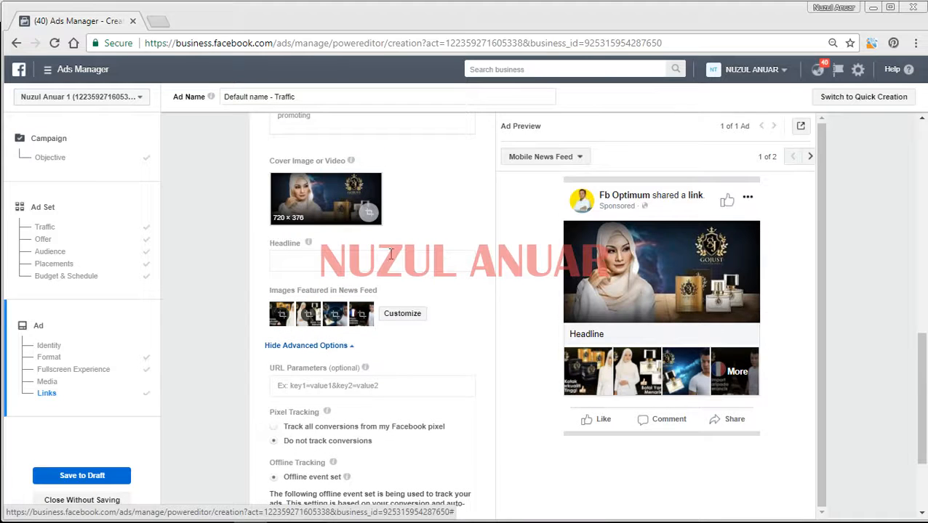
scroll(429, 252, up, 2)
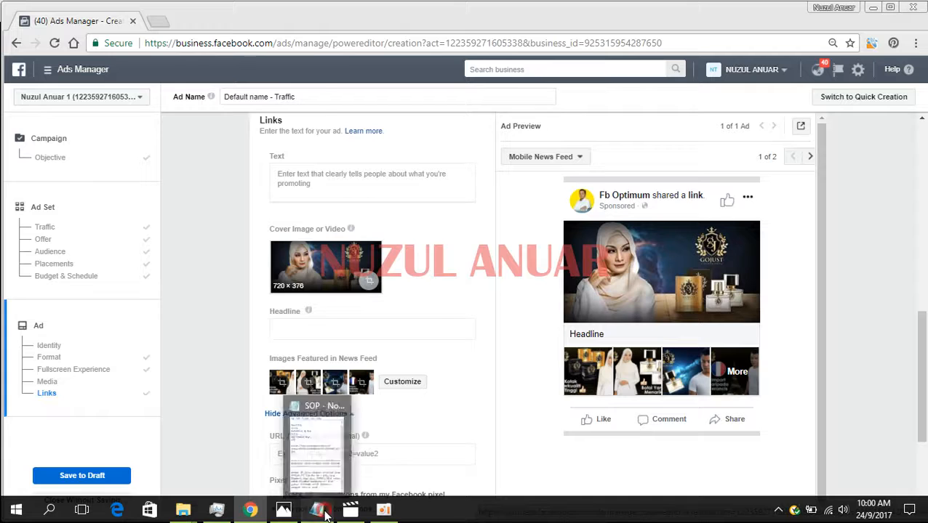
click(325, 513)
drag(99, 255, 254, 381)
right_click(226, 331)
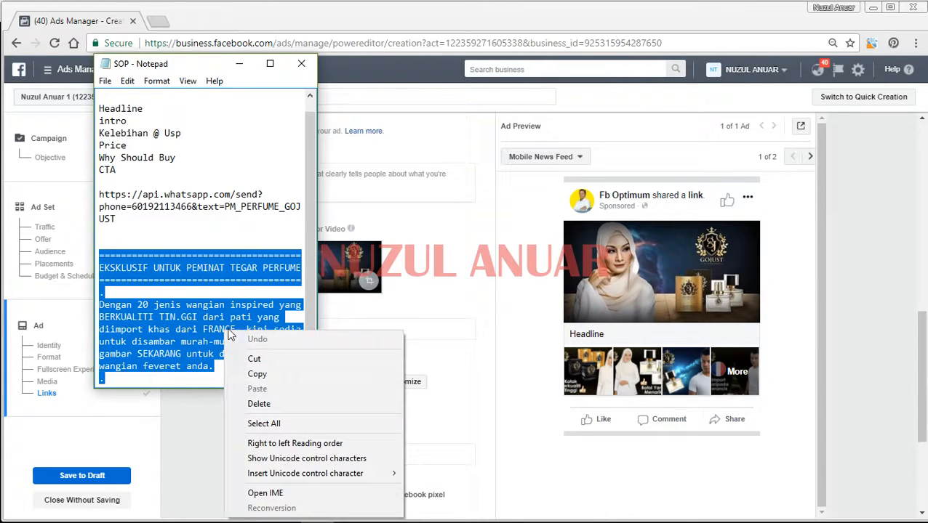
click(266, 372)
Paste the copied perfume copy into the ad's Text field in the Links section
click(363, 187)
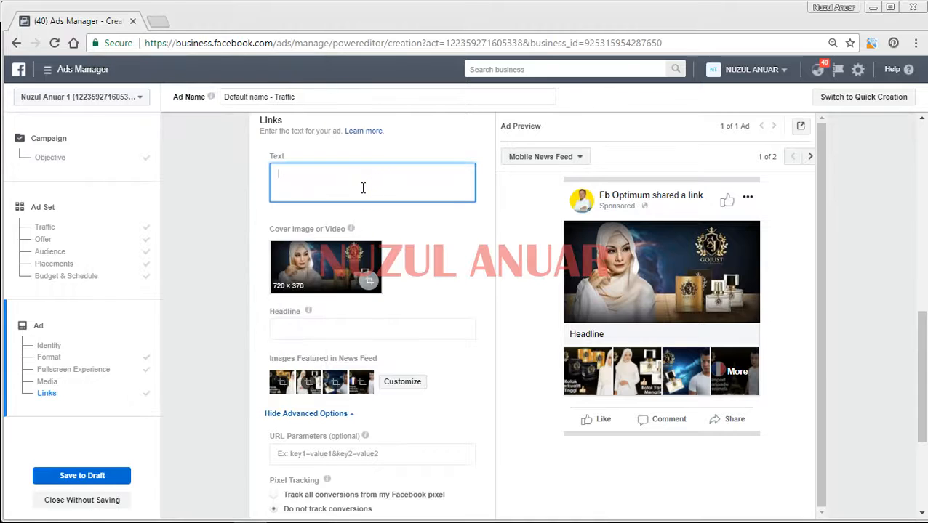
right_click(363, 188)
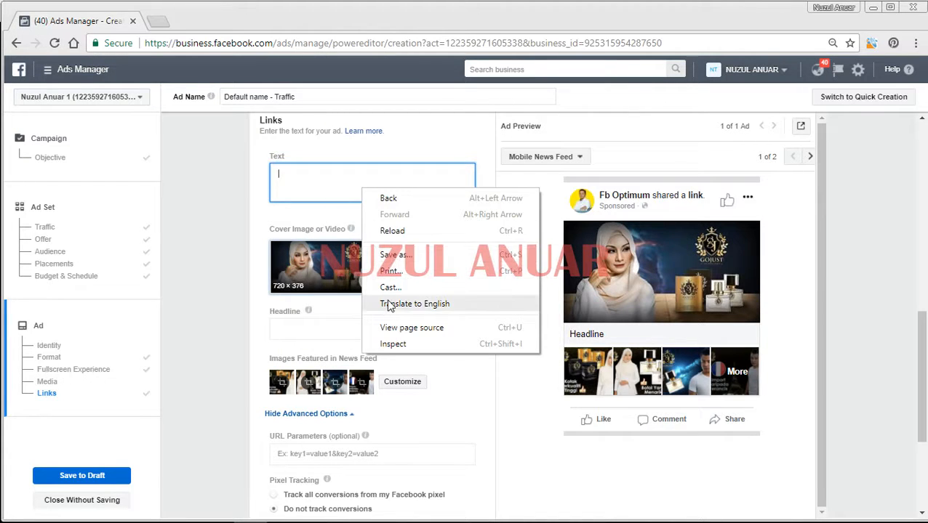
click(302, 175)
right_click(303, 178)
click(337, 260)
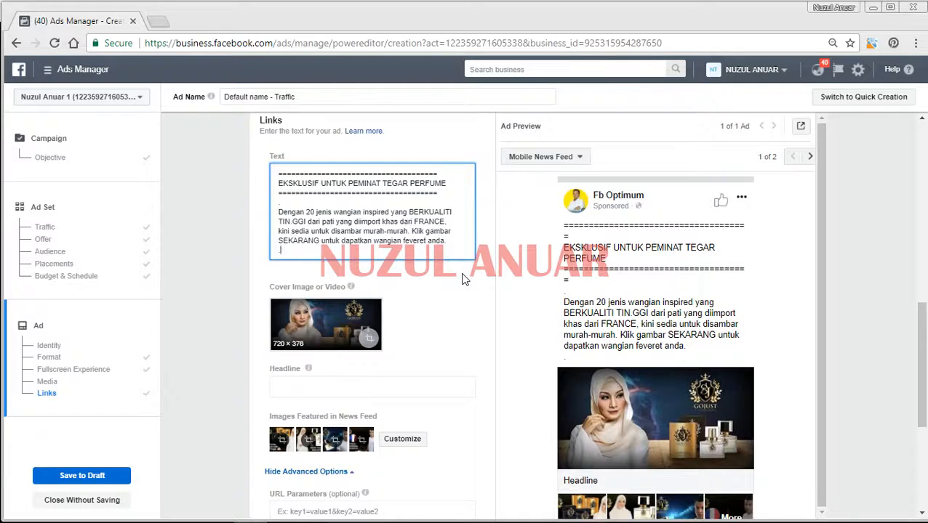
Enter the ad headline "KLIK GAMBAR UNTUK INFO PENUH" and check it in the Mobile News Feed preview
scroll(464, 280, down, 1)
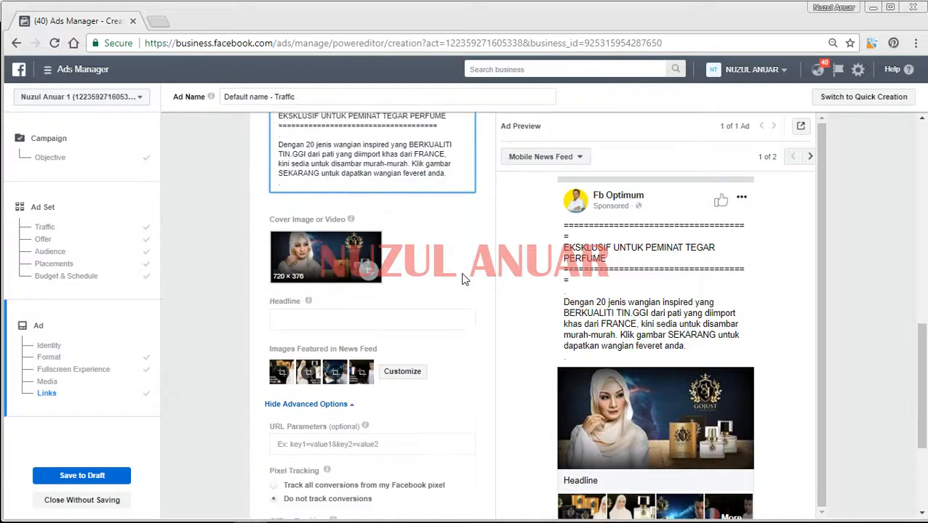
click(292, 317)
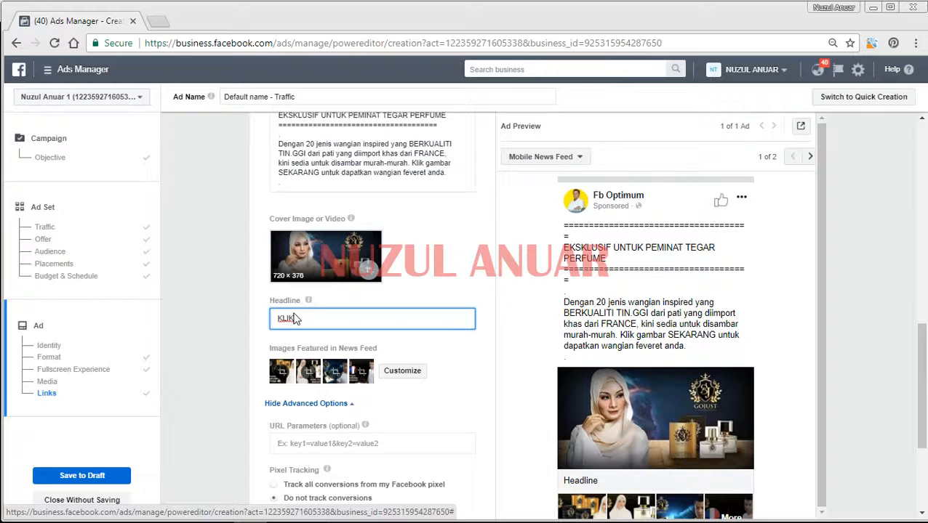
text(GAMBAR UNTUK)
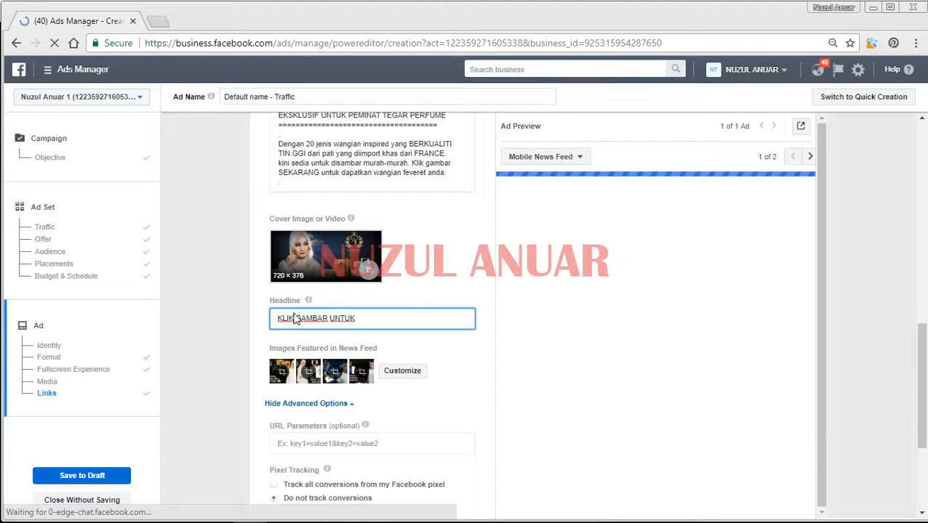
text( INFO)
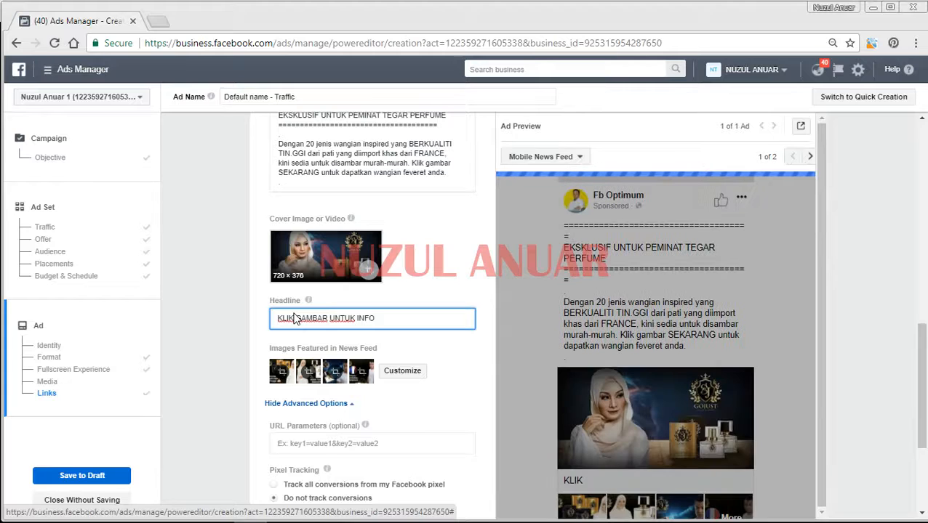
text( PENUH)
scroll(473, 284, down, 2)
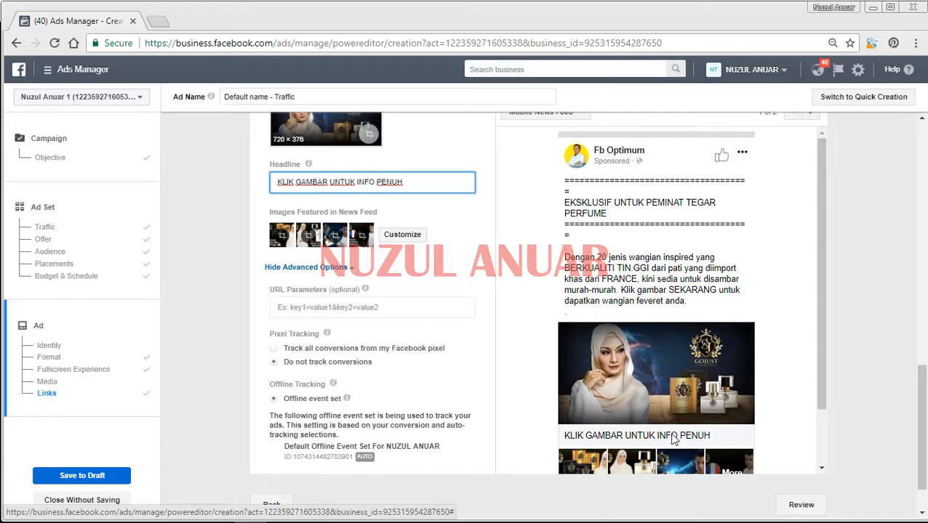
scroll(498, 381, down, 2)
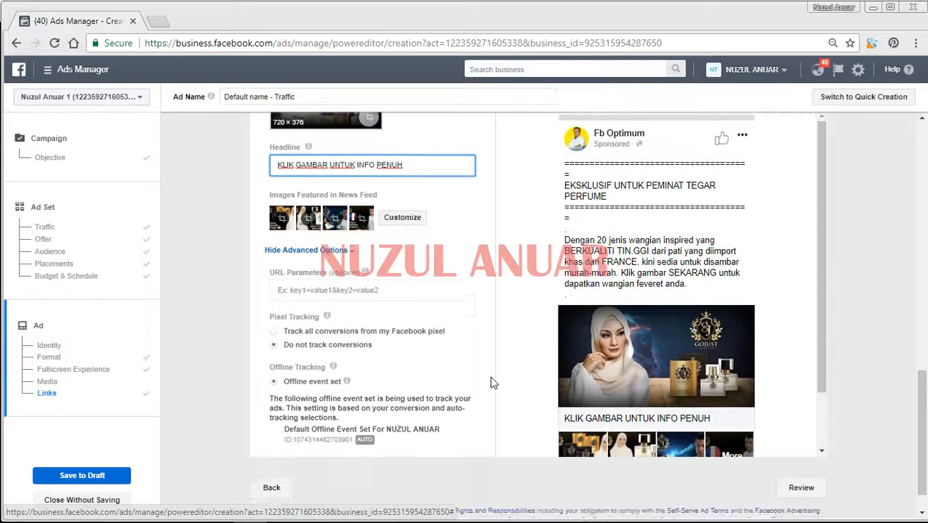
scroll(730, 336, down, 2)
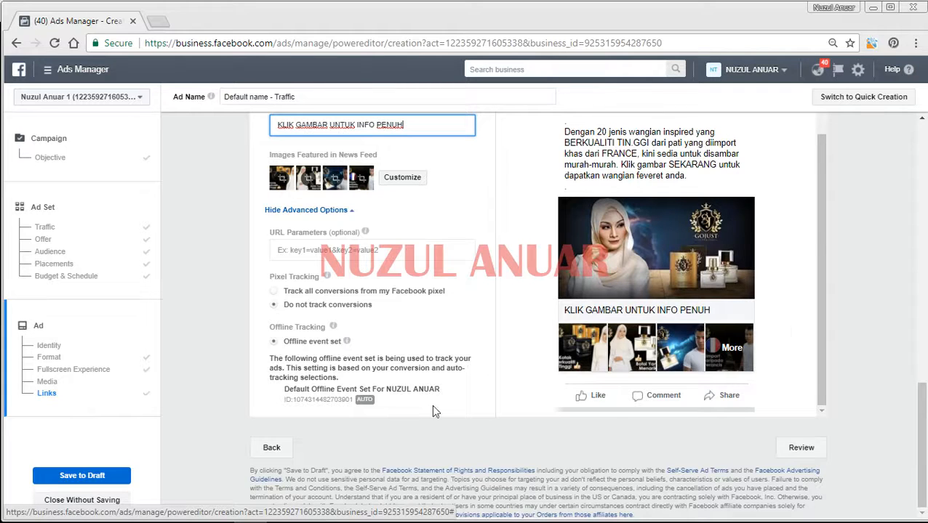
scroll(539, 373, up, 2)
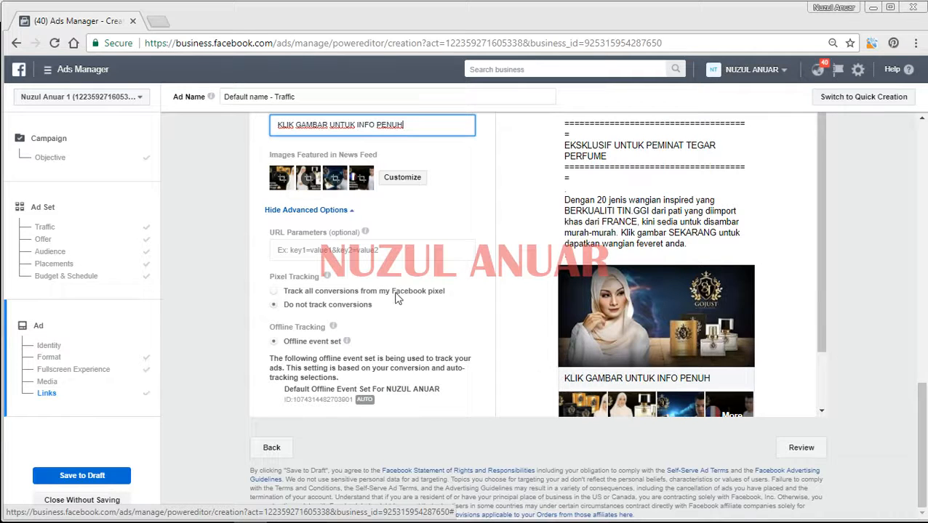
Highlight the copywriting outline from Headline to CTA in the SOP note, then return to the ad's headline in Ads Manager
click(317, 517)
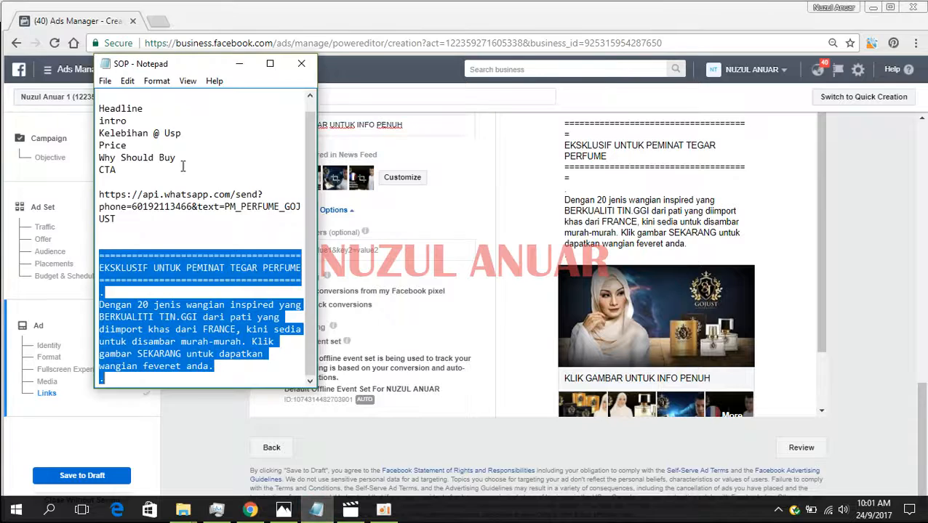
drag(99, 108, 136, 170)
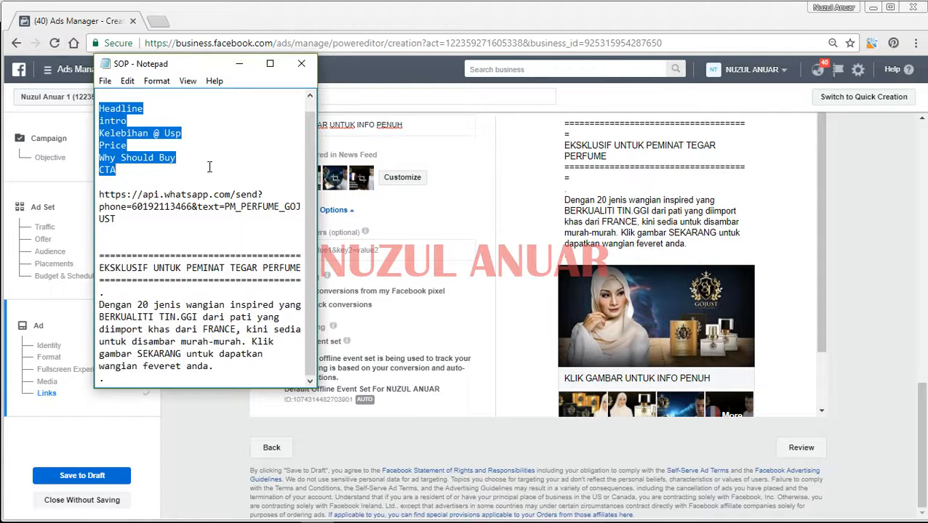
key(Caps_Lock)
click(235, 64)
click(404, 125)
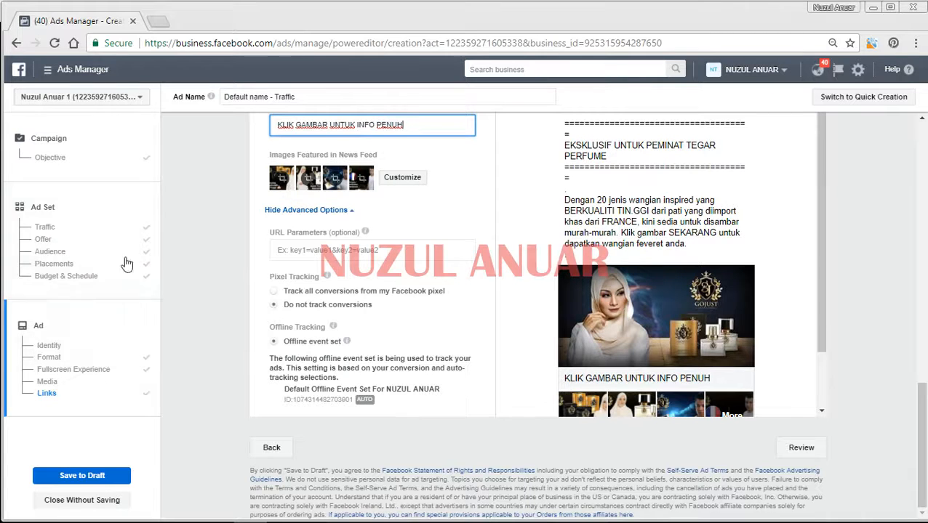
Review the ad set's placements, checking the device types and the selected Facebook platforms
click(53, 265)
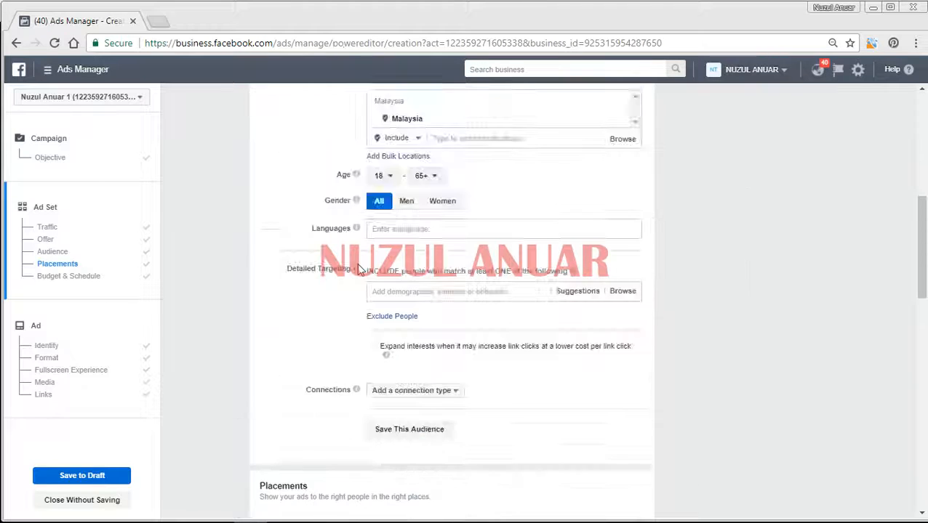
scroll(360, 264, down, 4)
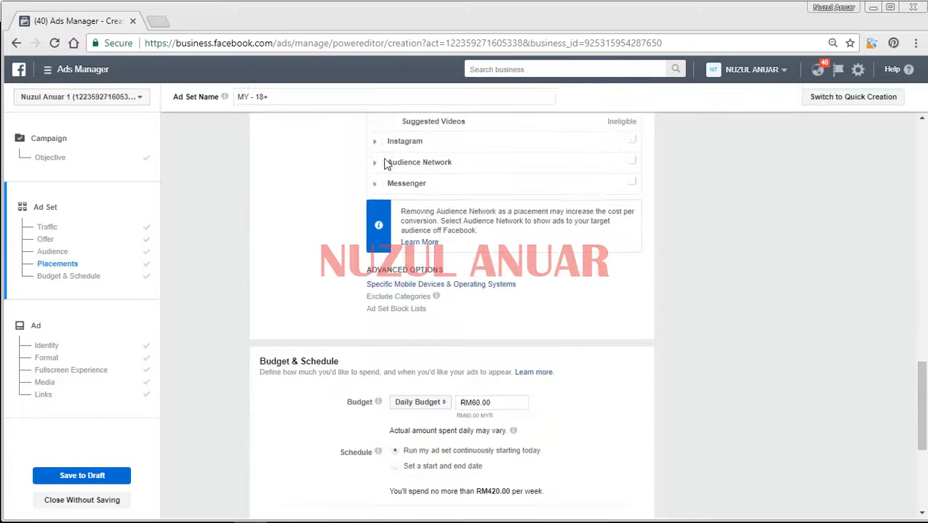
scroll(365, 178, up, 2)
scroll(365, 178, up, 1)
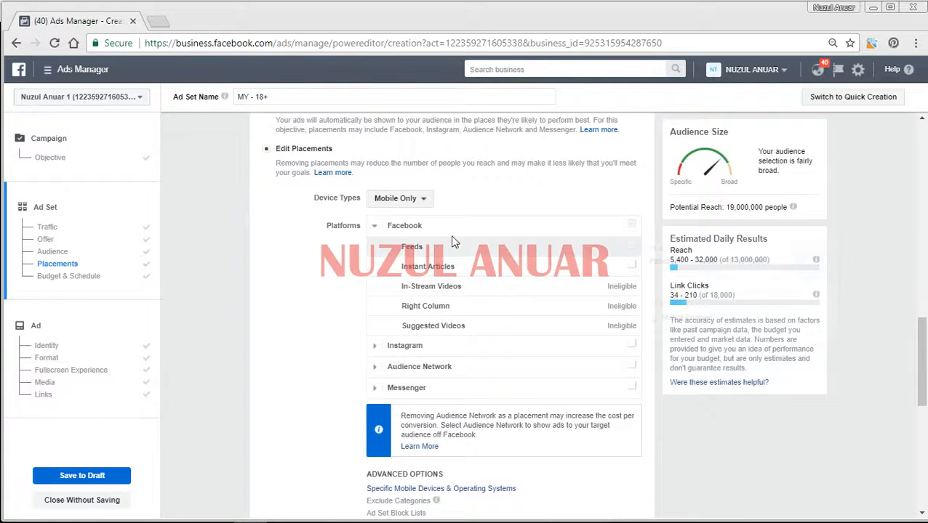
mouse_move(555, 253)
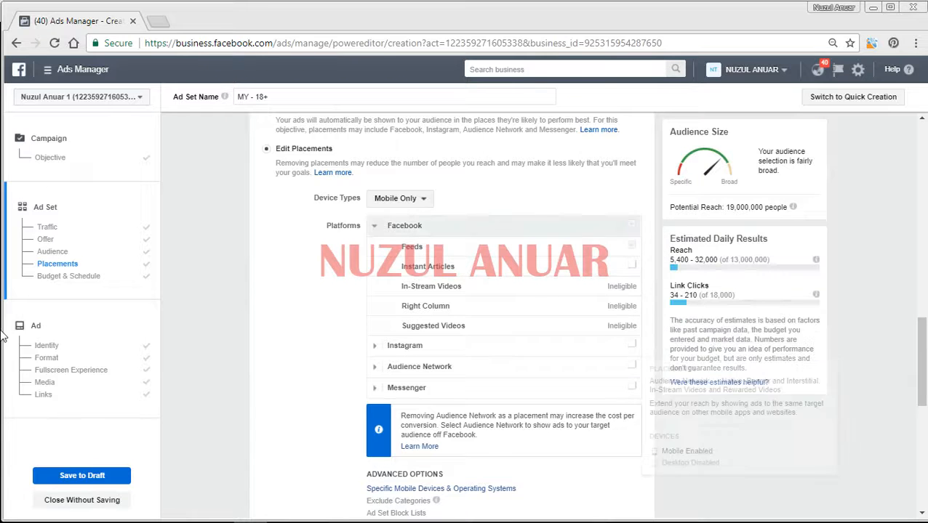
Review the ad's identity, format, fullscreen experience and links settings against the Mobile News Feed preview
click(40, 326)
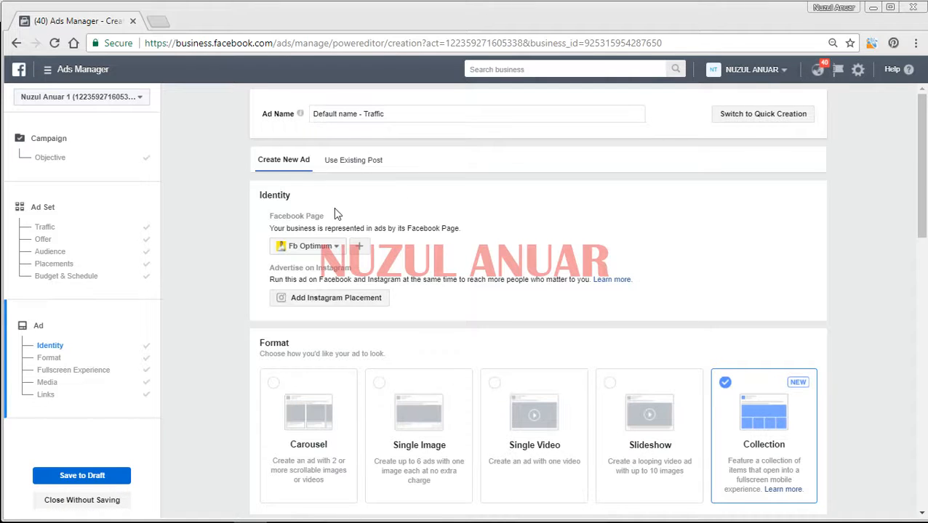
scroll(305, 138, down, 1)
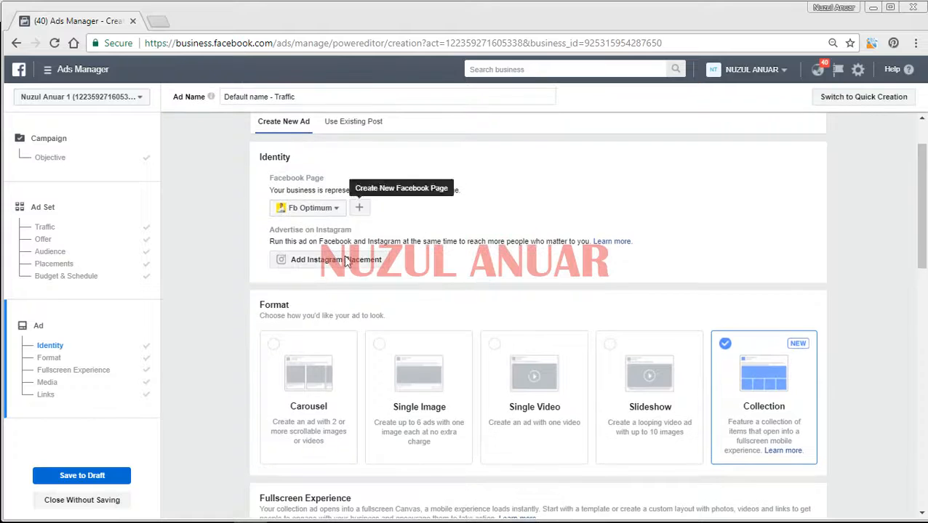
scroll(394, 240, down, 3)
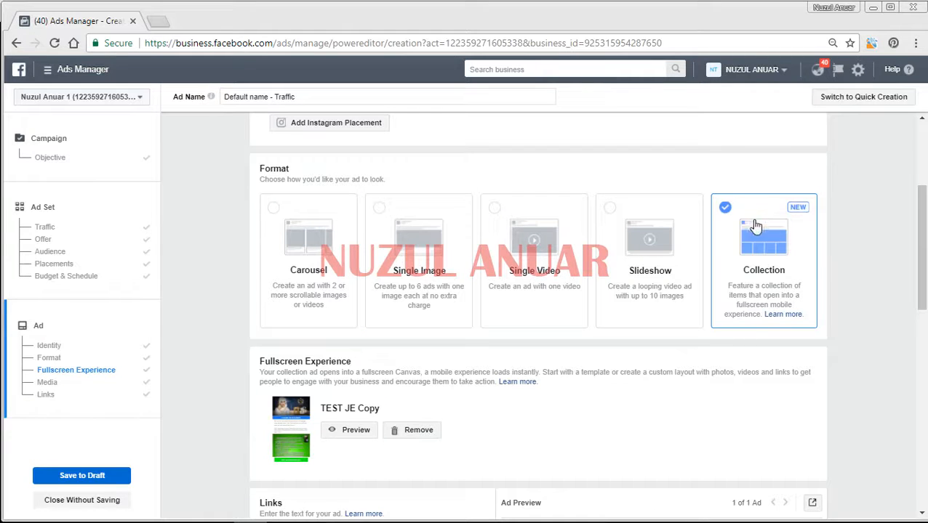
scroll(713, 379, down, 6)
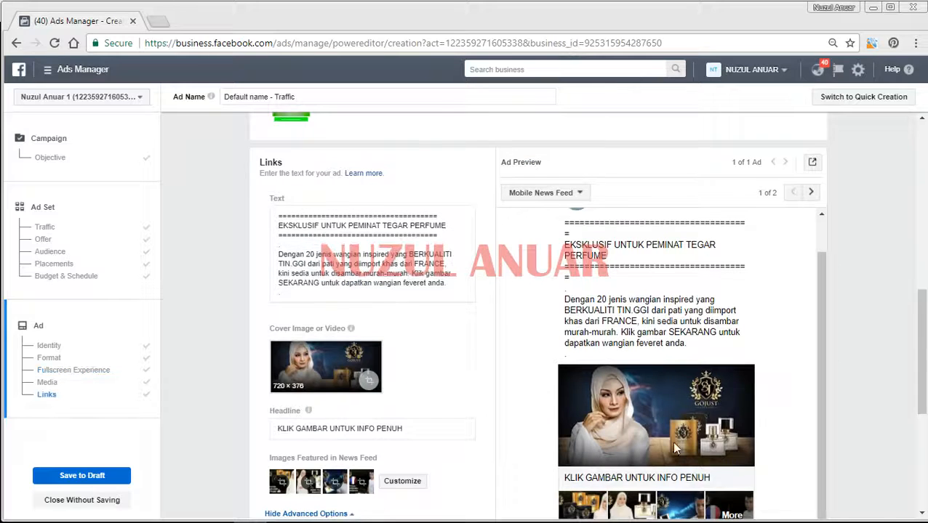
scroll(673, 443, down, 4)
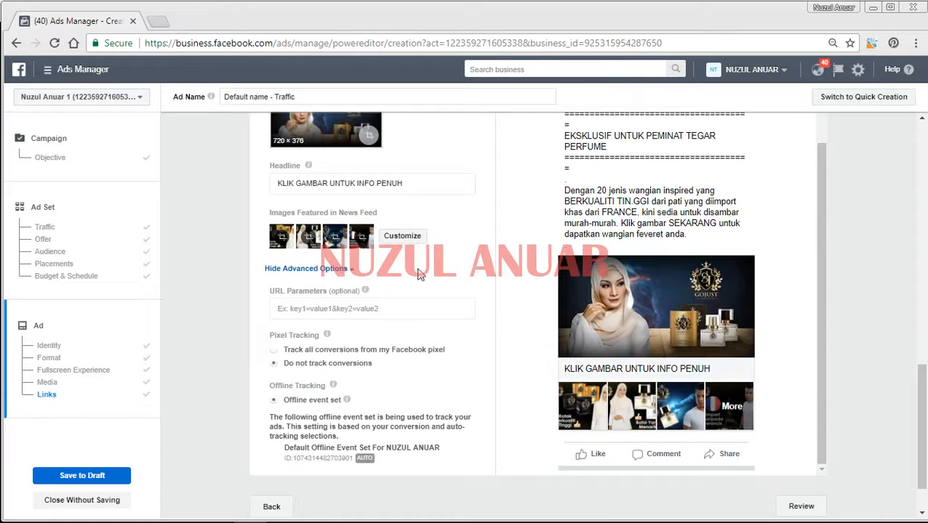
scroll(276, 298, up, 3)
scroll(294, 295, up, 8)
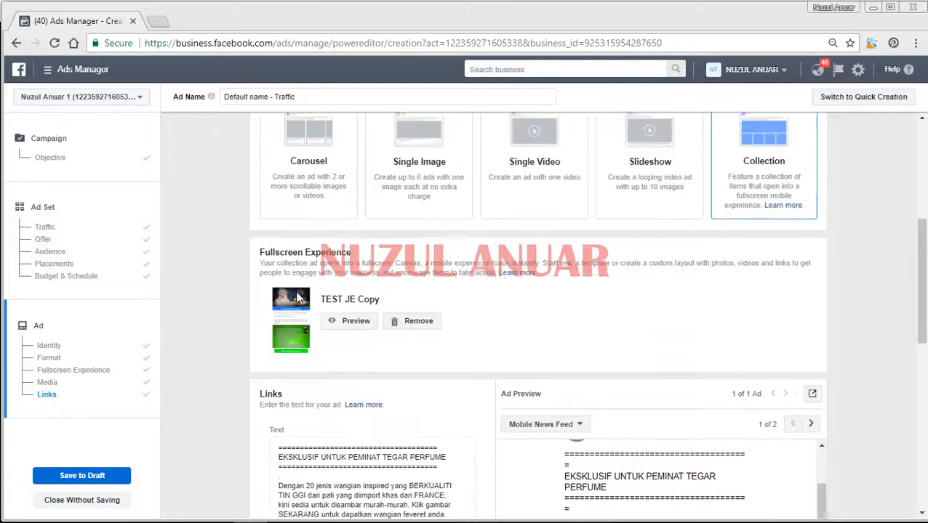
scroll(283, 175, up, 2)
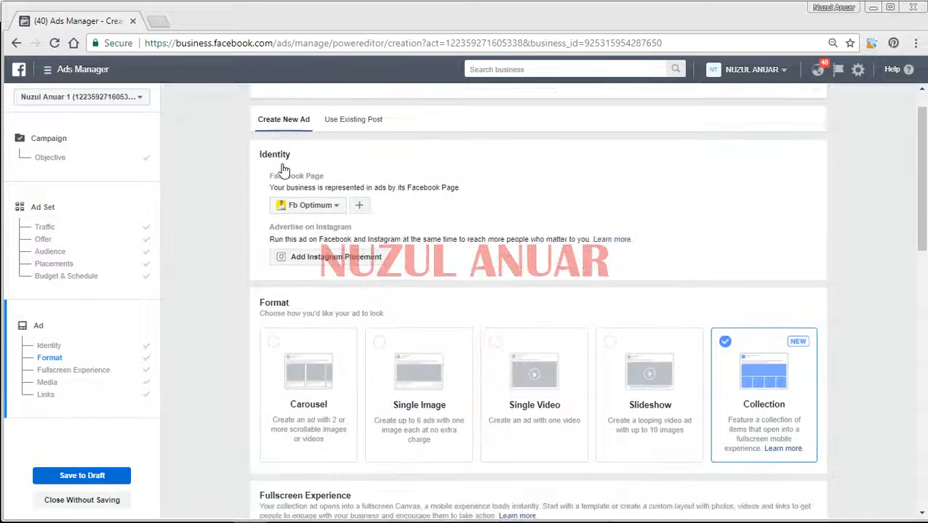
scroll(408, 330, down, 3)
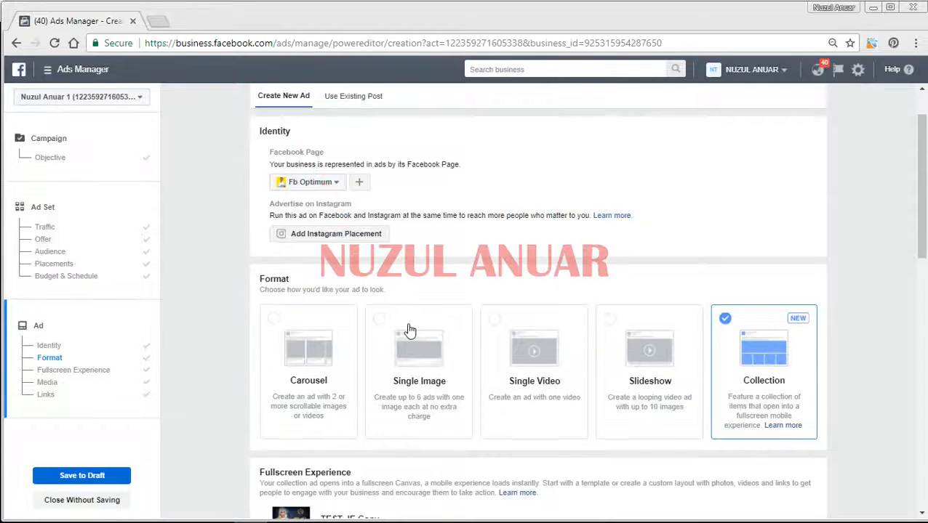
scroll(433, 381, down, 5)
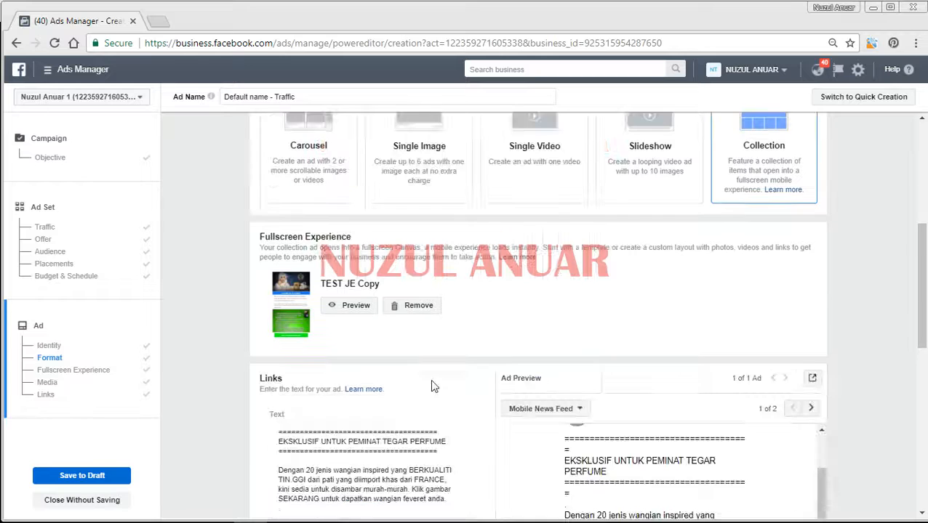
scroll(434, 384, down, 2)
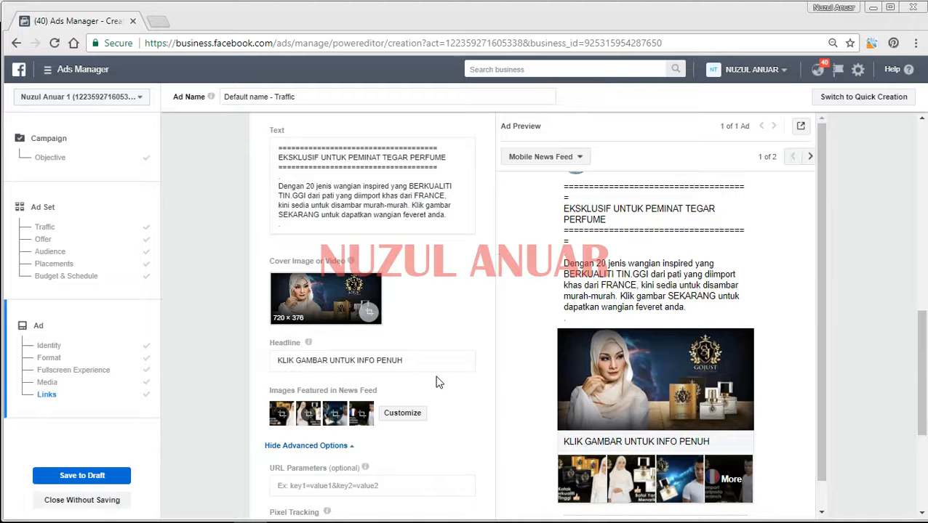
scroll(518, 387, down, 3)
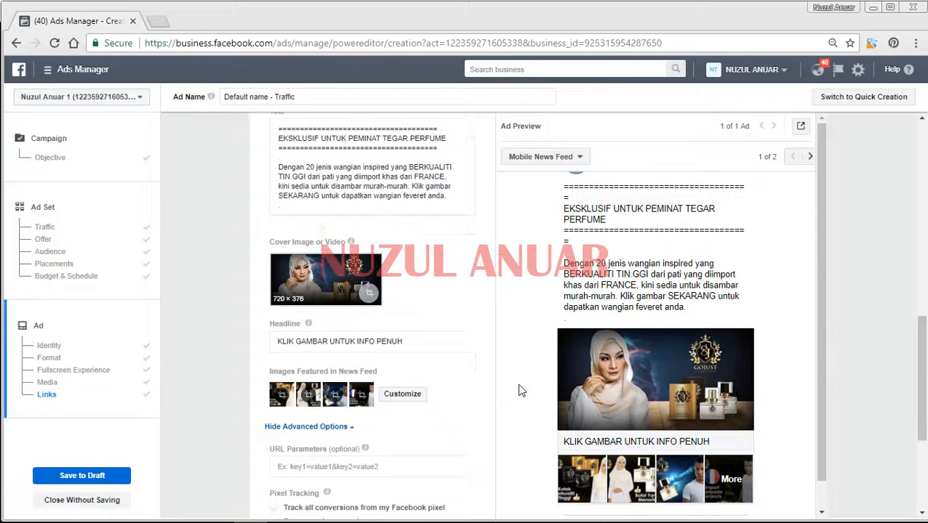
scroll(513, 405, down, 1)
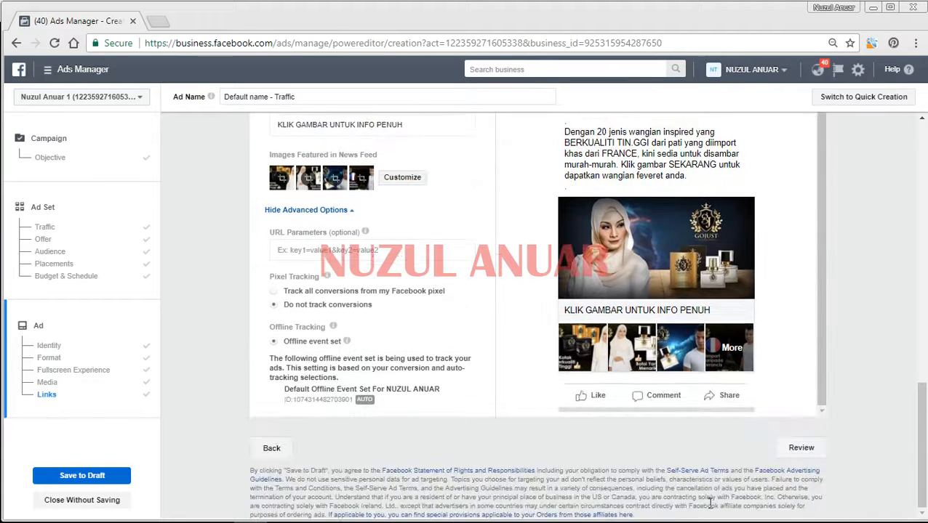
Open the pre-confirmation review, examine the campaign, ad set and ad summaries, and close it without confirming
click(802, 449)
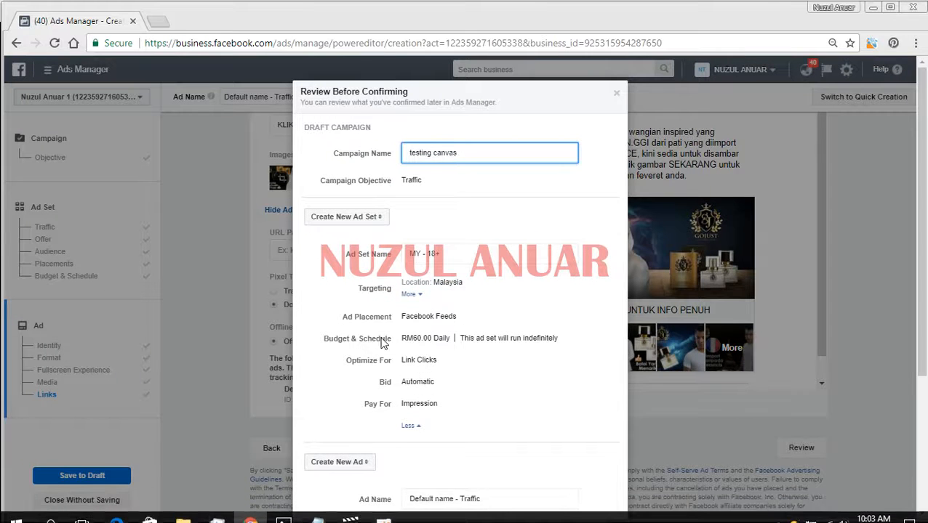
scroll(600, 315, down, 2)
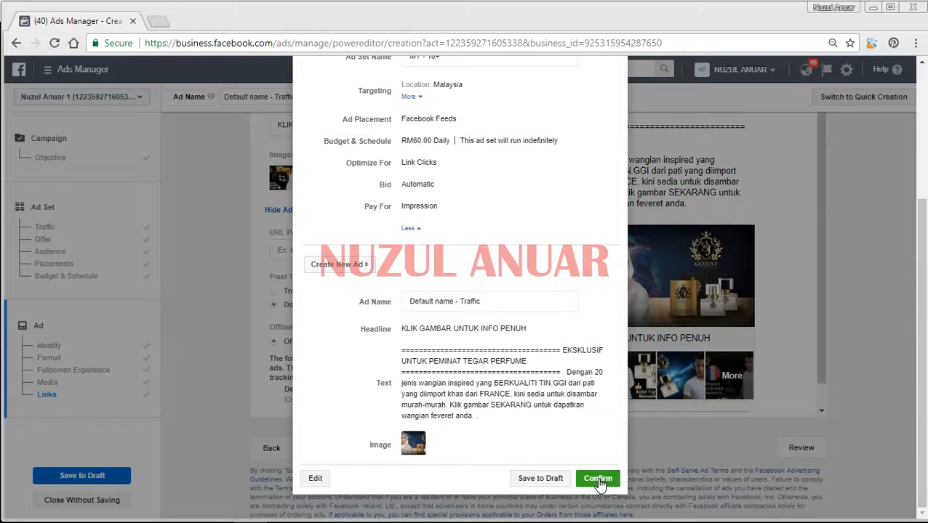
scroll(412, 263, up, 1)
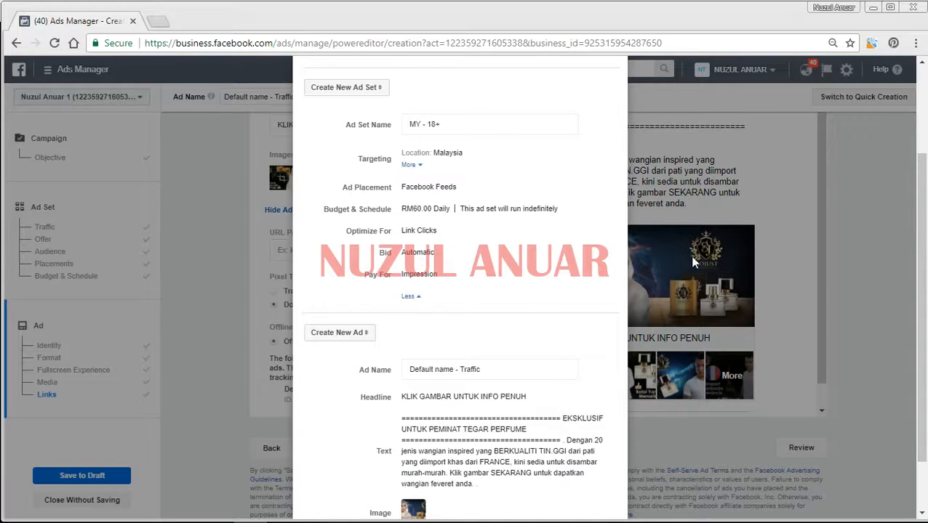
scroll(670, 354, up, 2)
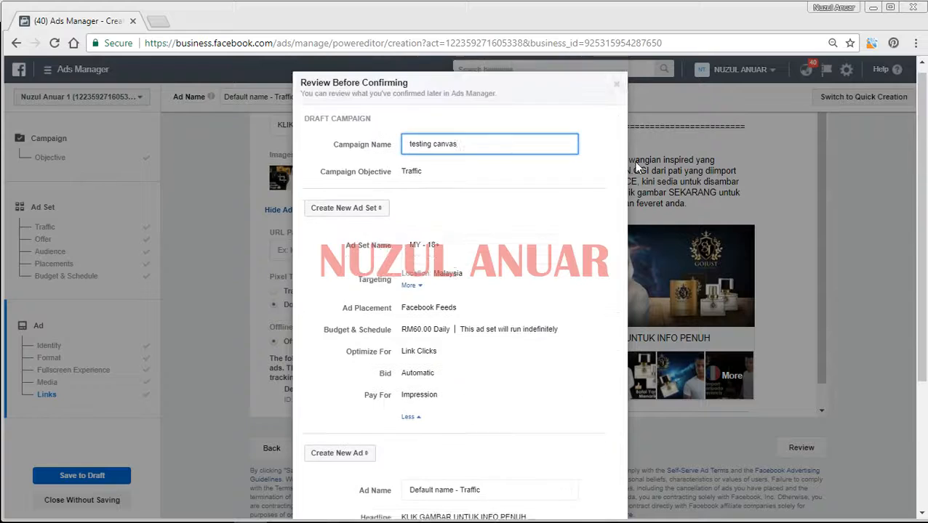
click(616, 96)
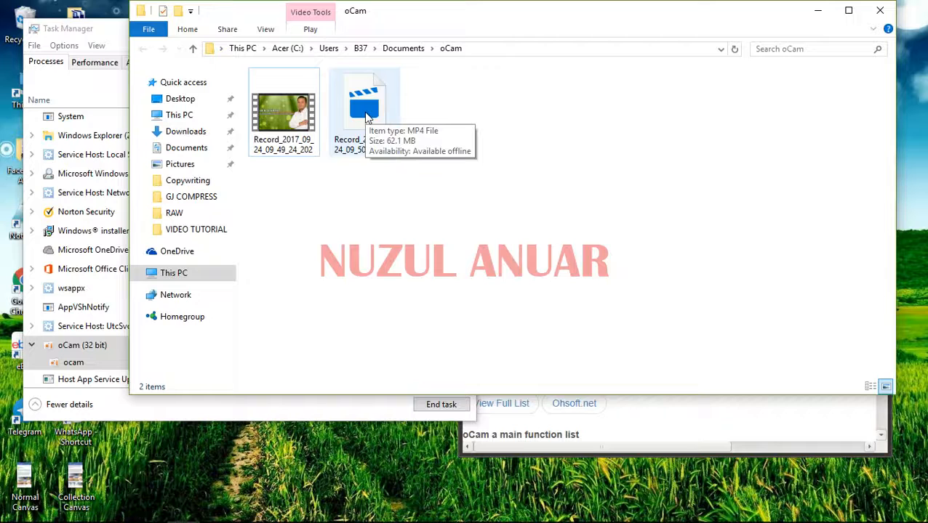
right_click(416, 261)
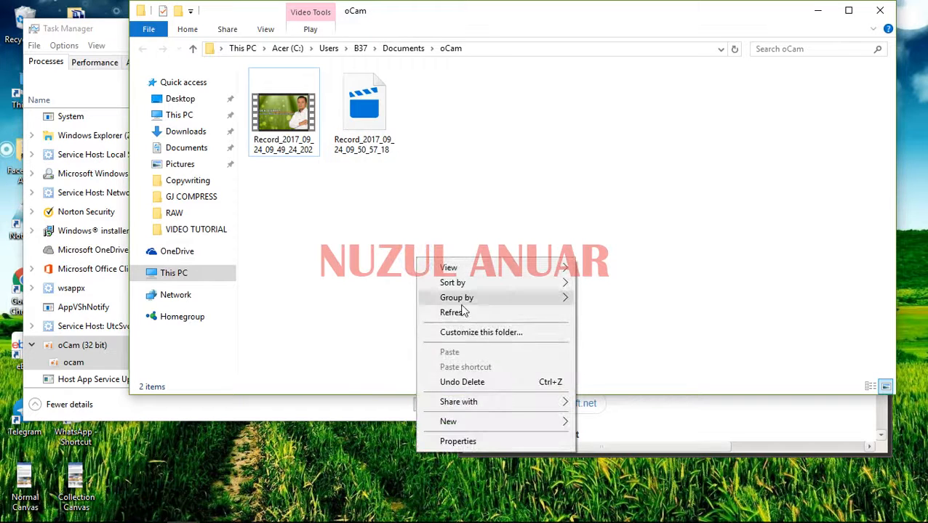
click(451, 313)
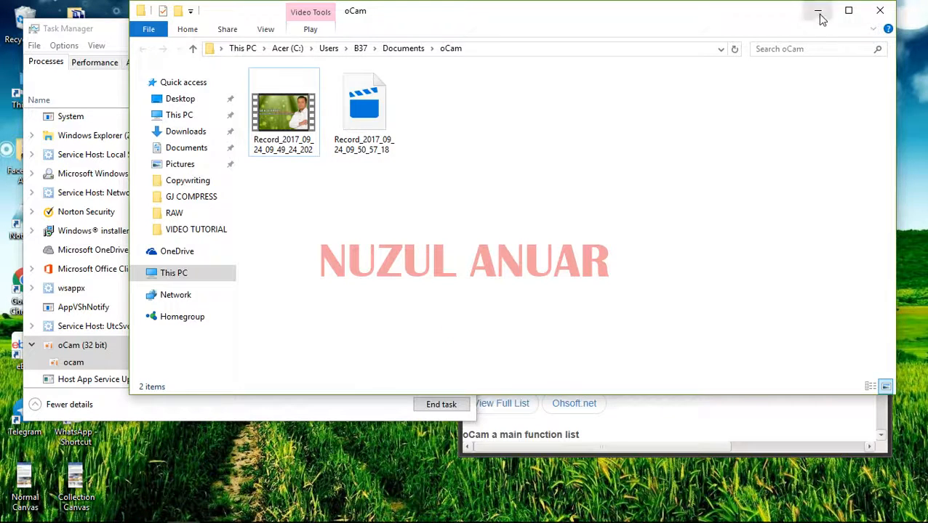